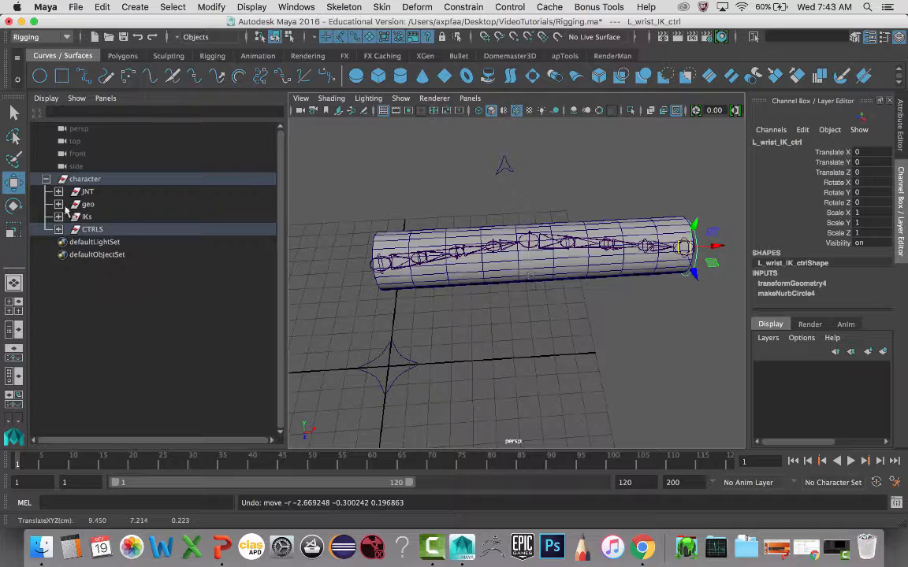
# - Examine the CTRLS hierarchy down to the shoulder, wrist IK and elbow IK control groups under C_master_ctrl
pyautogui.click(58, 229)
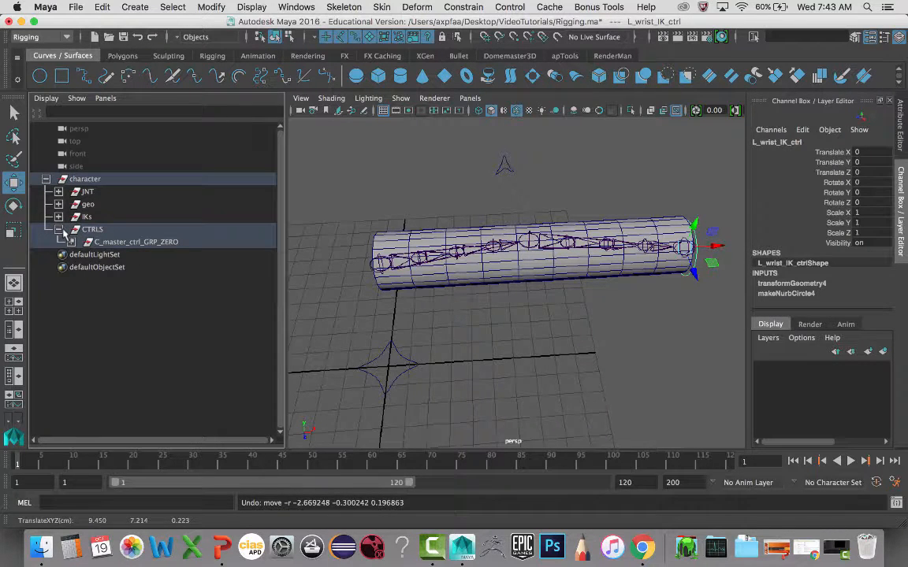
pyautogui.keyDown('shift'); pyautogui.click(71, 242); pyautogui.keyUp('shift')
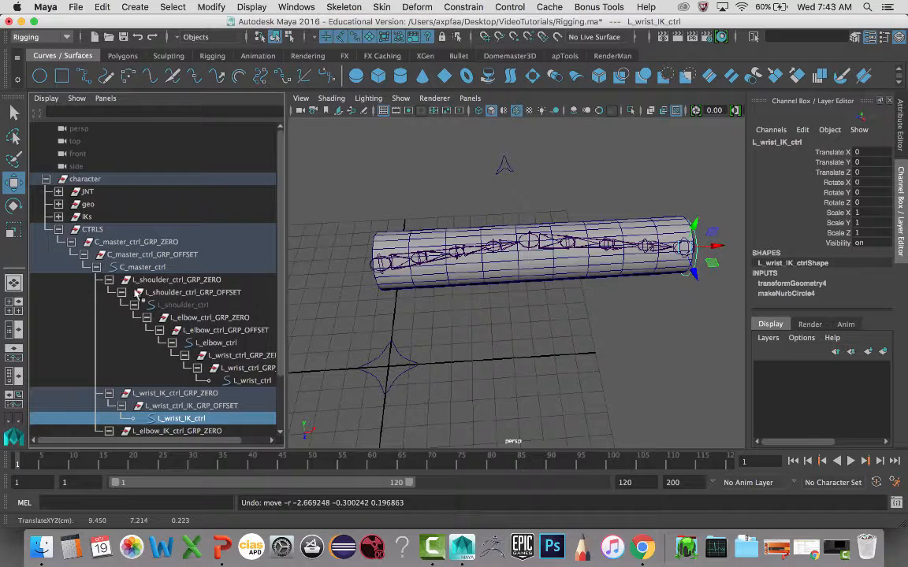
pyautogui.keyDown('shift'); pyautogui.click(71, 242); pyautogui.keyUp('shift')
pyautogui.click(71, 242)
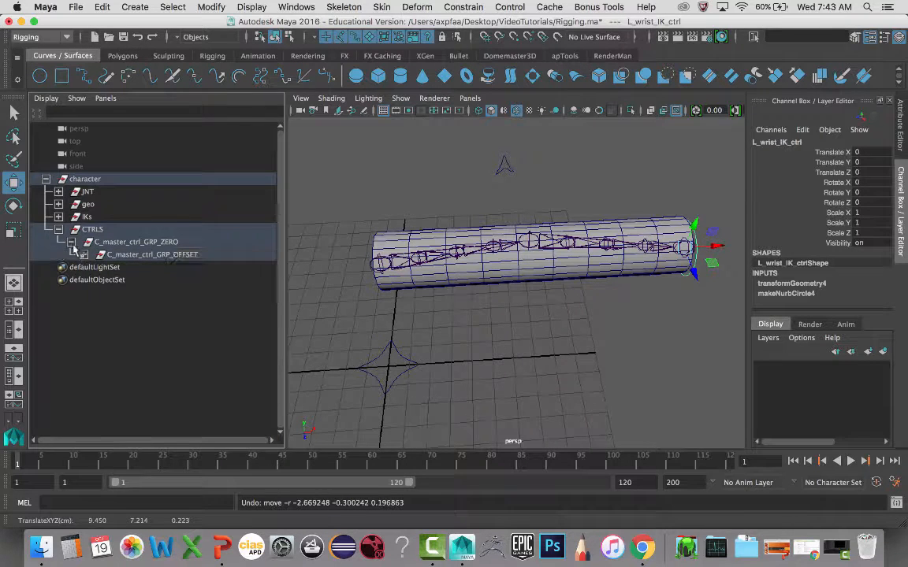
pyautogui.click(79, 254)
pyautogui.click(84, 254)
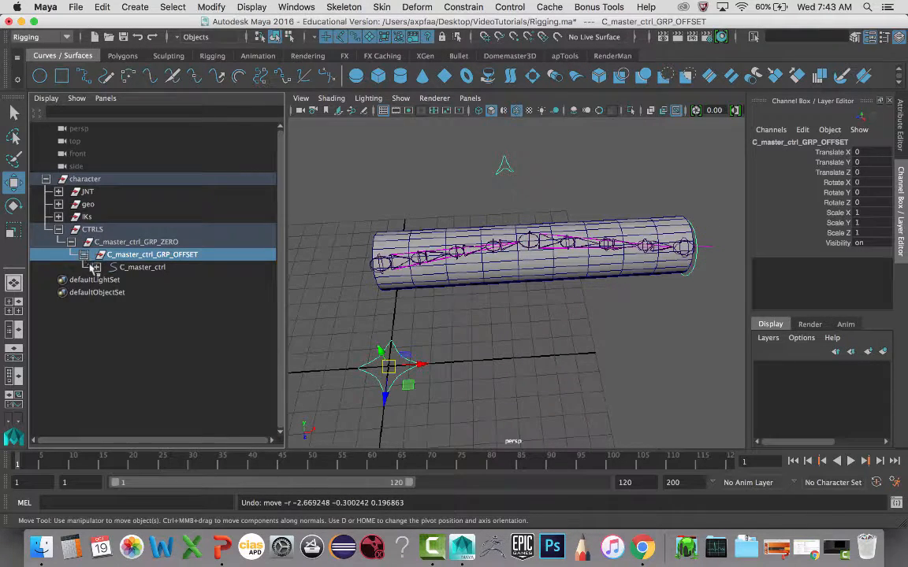
pyautogui.click(95, 267)
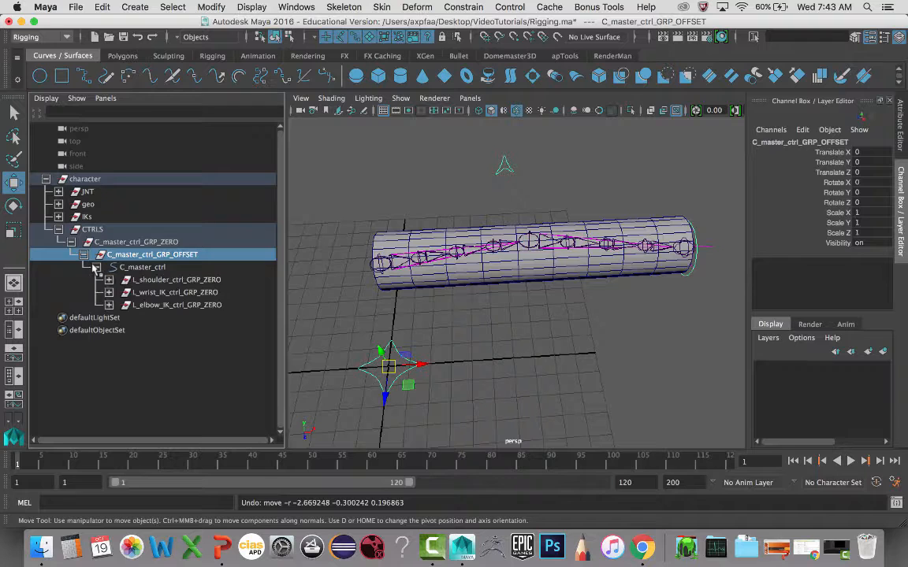
pyautogui.click(171, 281)
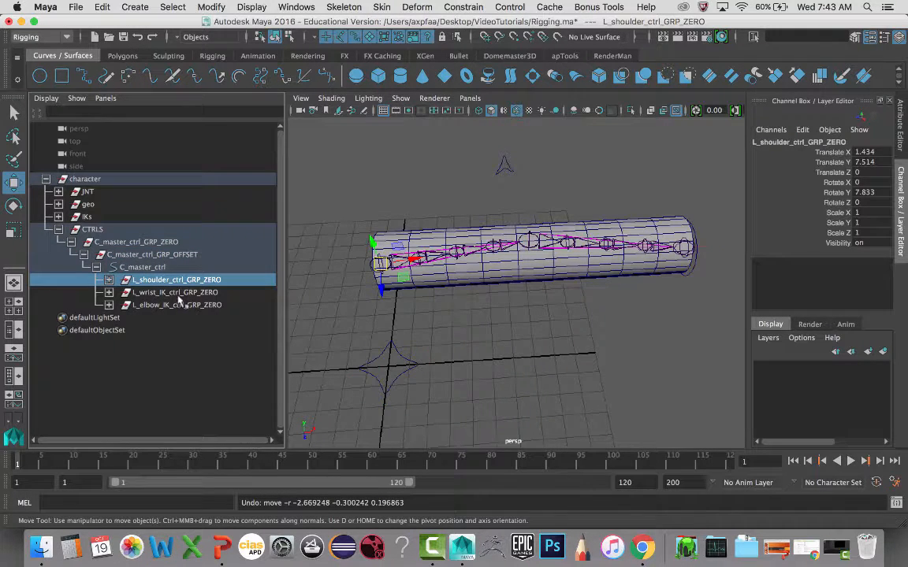
pyautogui.click(170, 293)
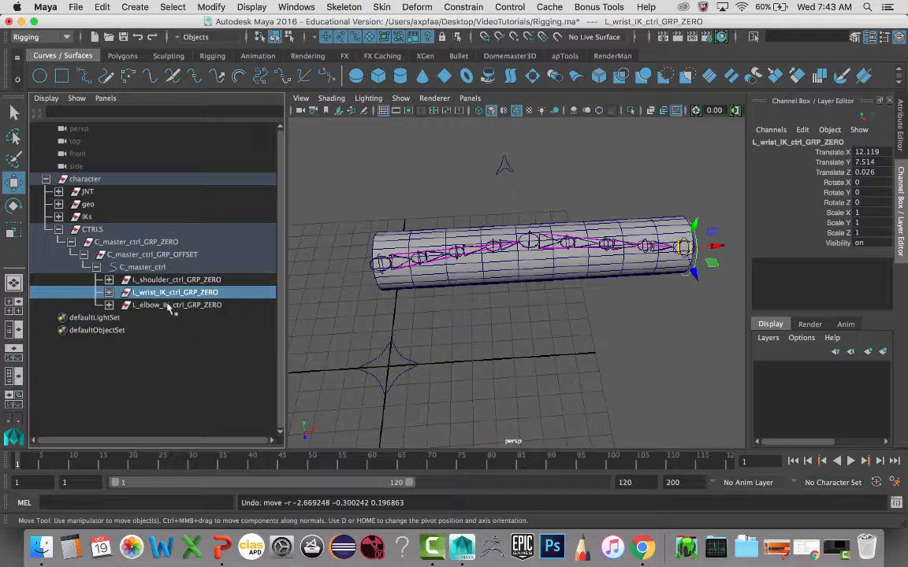
pyautogui.click(168, 305)
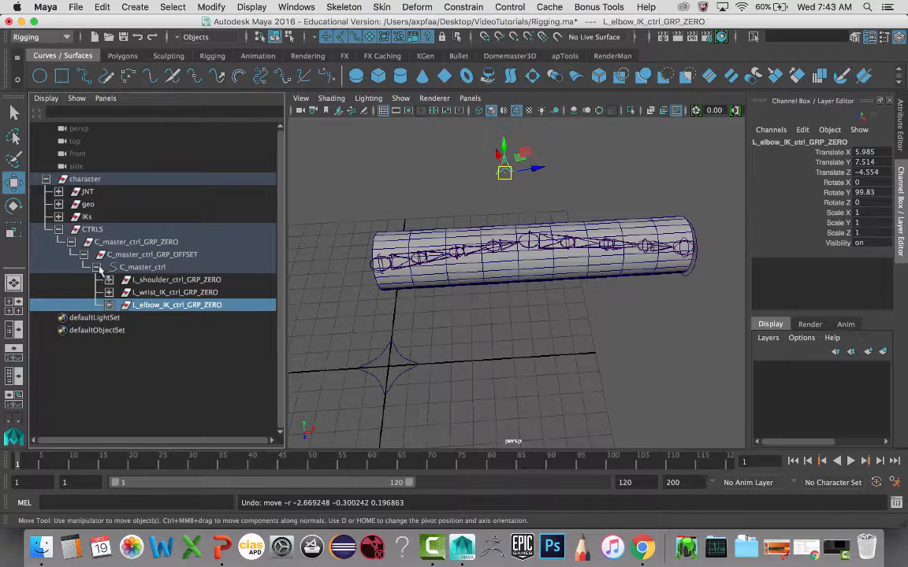
pyautogui.click(59, 229)
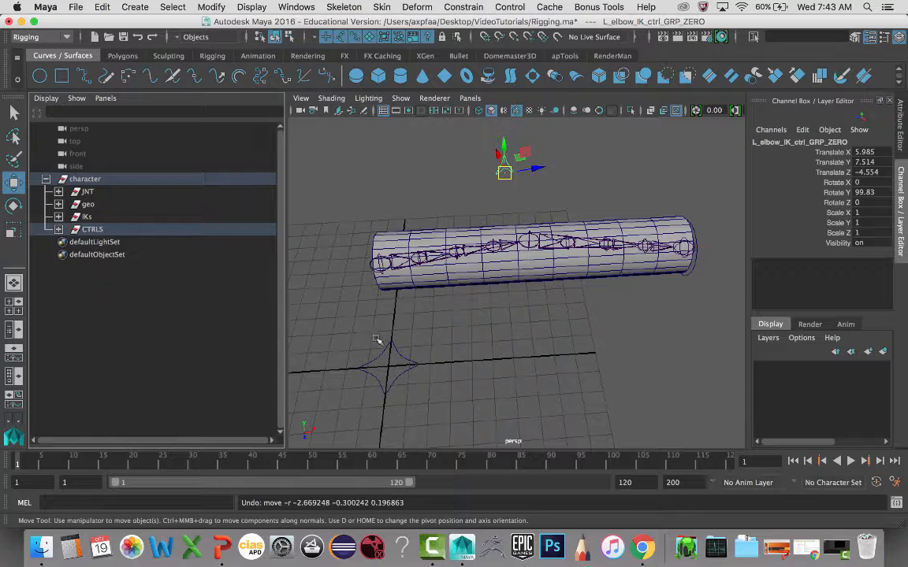
# - Start a new keyable attribute on C_master_ctrl with the long name L_Arm_IKFK_Switch and the data type Enum
pyautogui.click(396, 367)
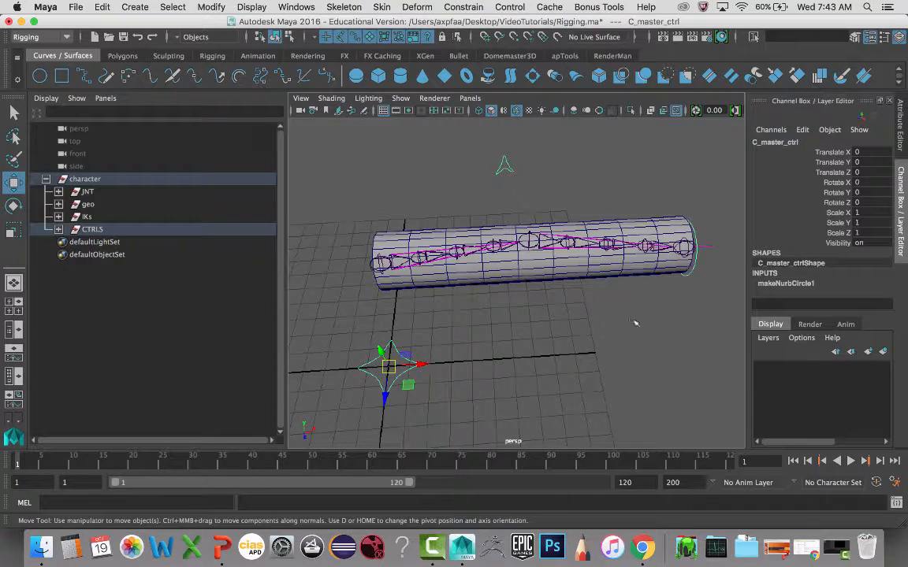
pyautogui.click(802, 129)
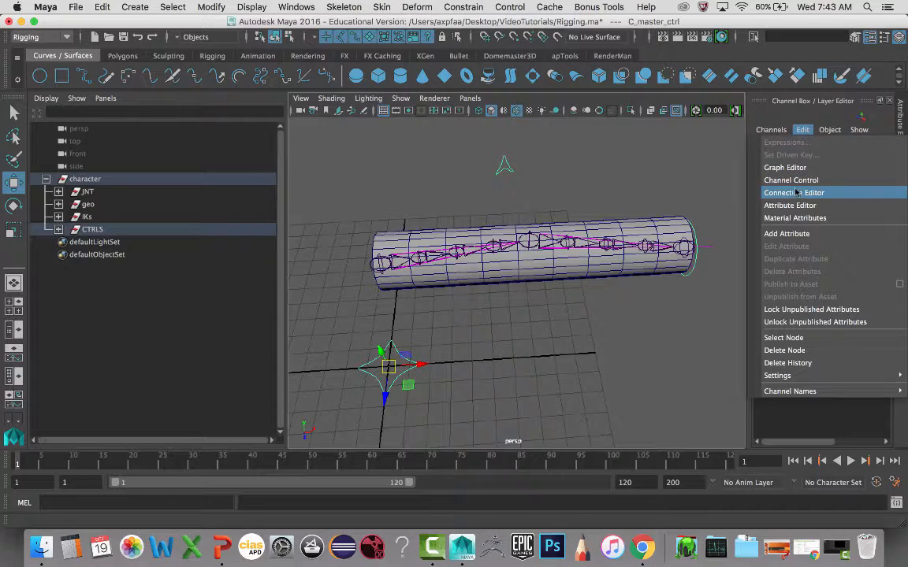
pyautogui.click(794, 231)
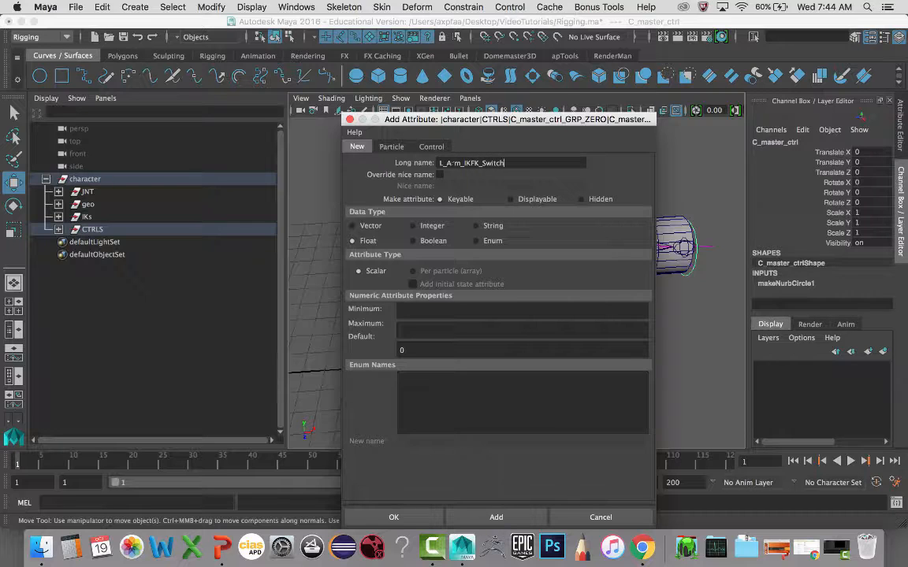
pyautogui.click(490, 240)
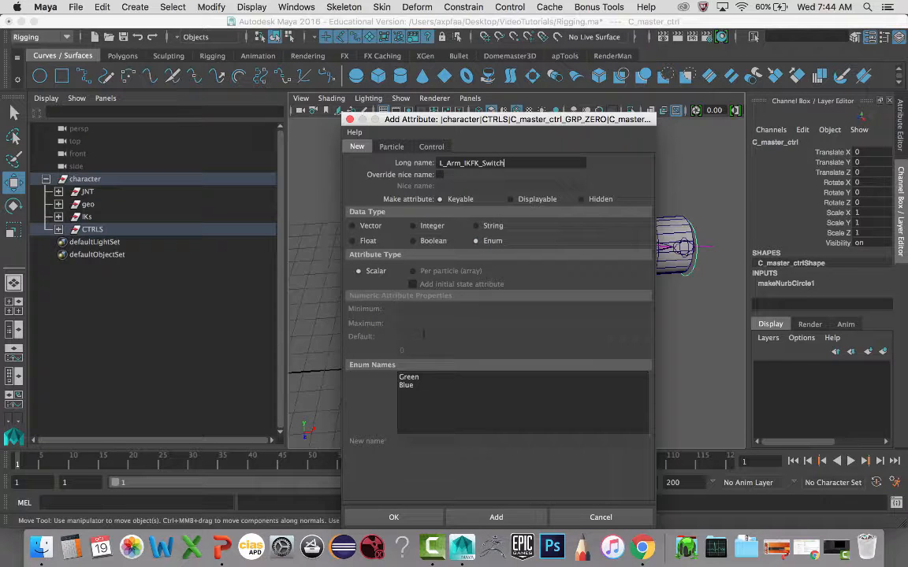
# - Rename the enum entries Green and Blue to IK and FK, and create the attribute
pyautogui.click(408, 377)
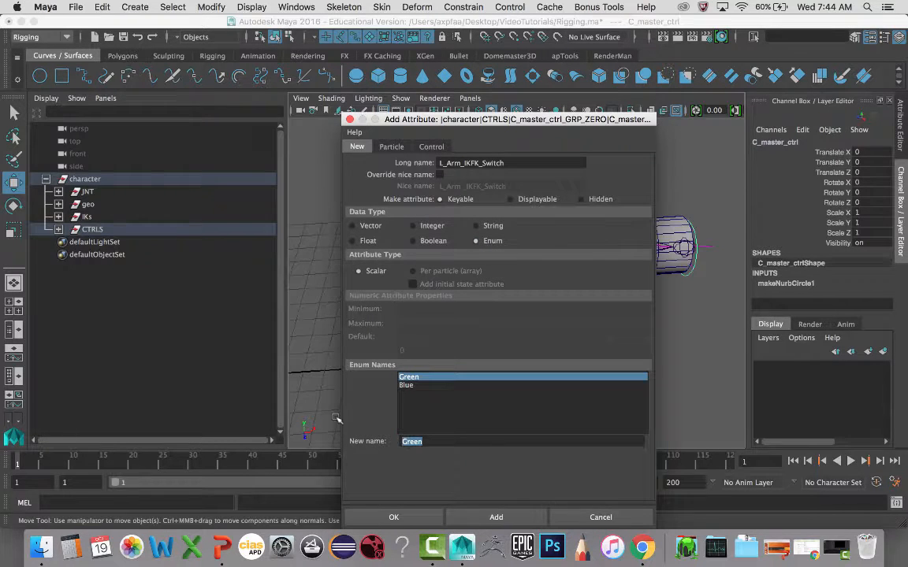
pyautogui.write('IK')
pyautogui.click(419, 385)
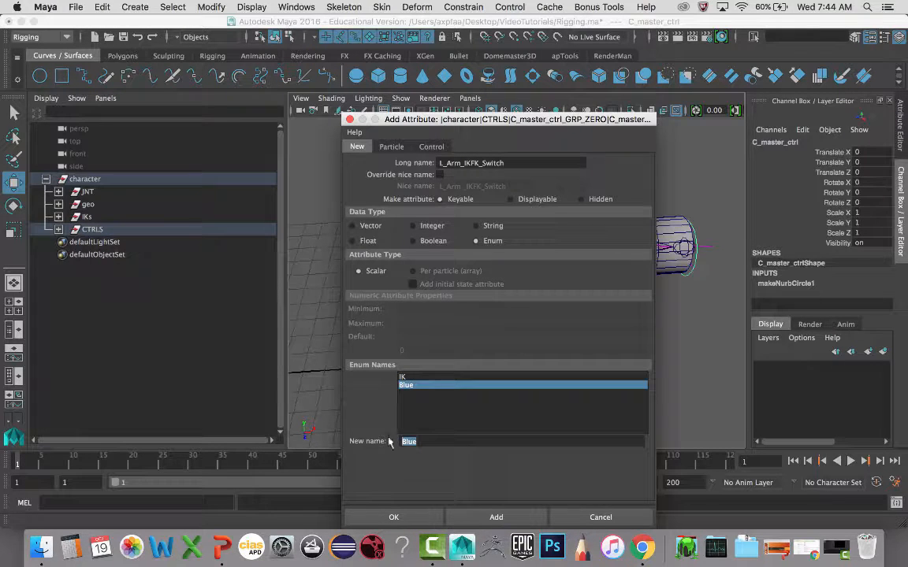
pyautogui.write('FK')
pyautogui.click(396, 518)
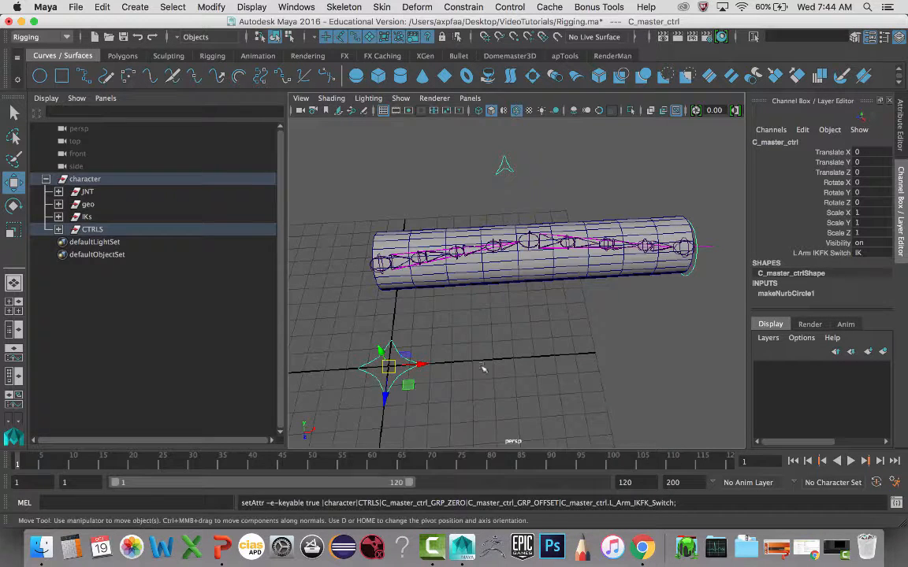
# - Check the L Arm IKFK Switch choices, leaving it on IK, and inspect the elbow and wrist IK controls it should govern
pyautogui.click(860, 253)
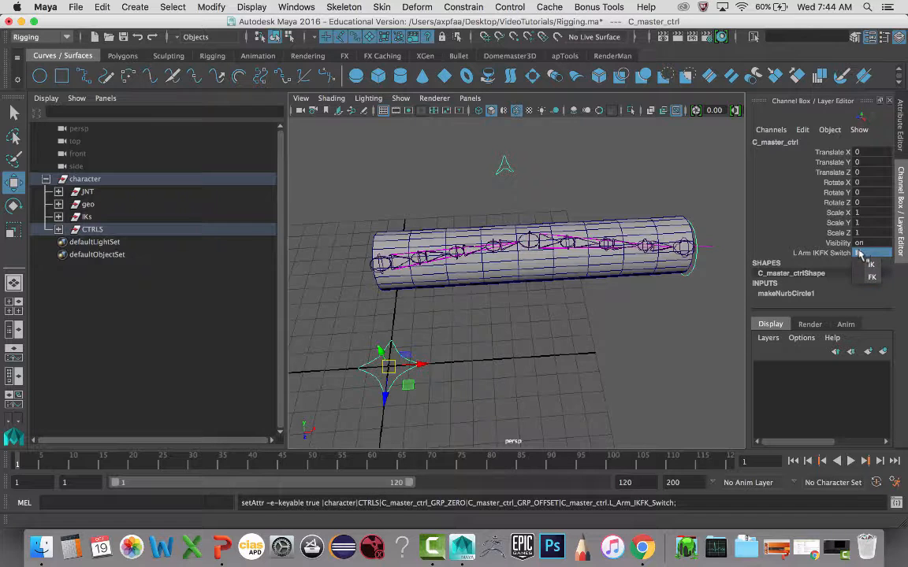
pyautogui.click(870, 264)
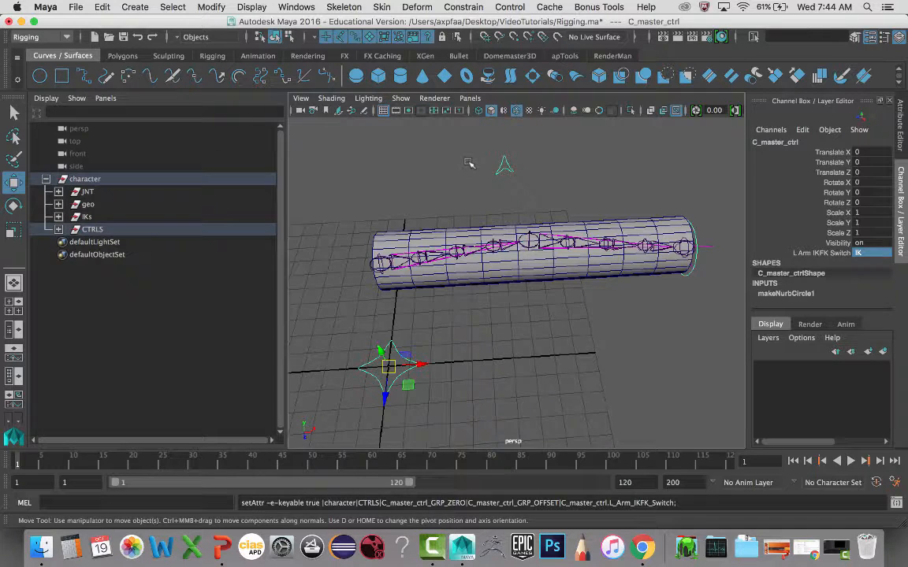
pyautogui.click(504, 167)
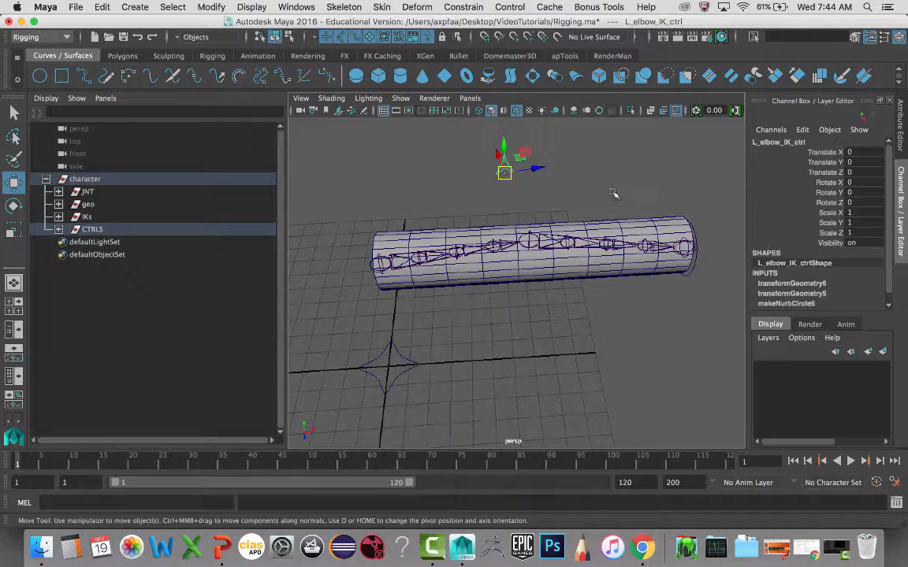
pyautogui.click(700, 262)
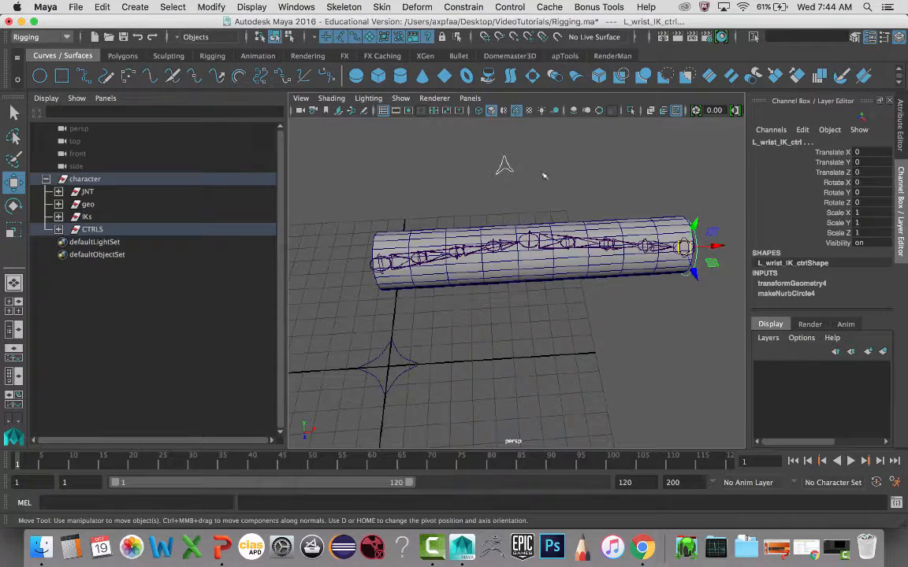
pyautogui.keyDown('alt'); pyautogui.moveTo(544, 176); pyautogui.dragTo(471, 198); pyautogui.keyUp('alt')
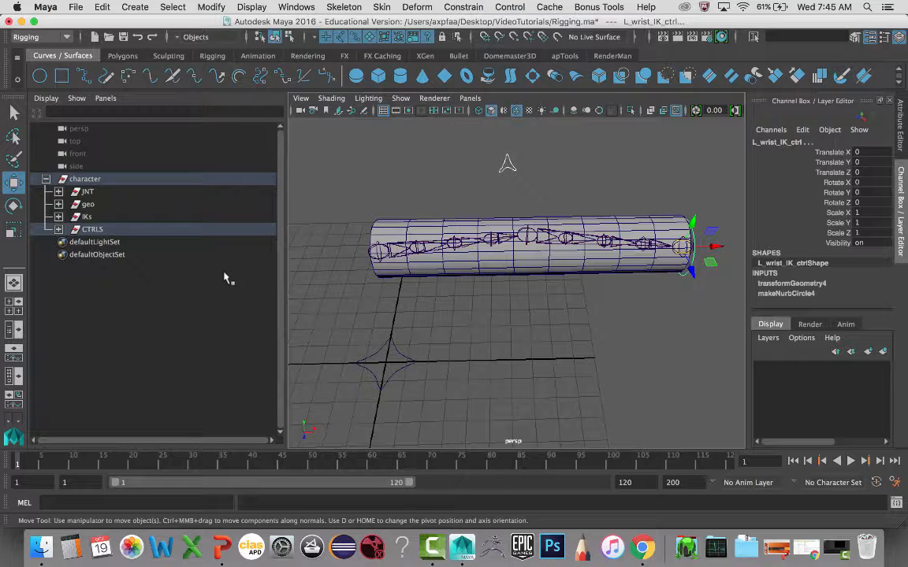
# - Select C_master_ctrl, change to the Animation command set, and open the Set Driven Key window
pyautogui.click(425, 360)
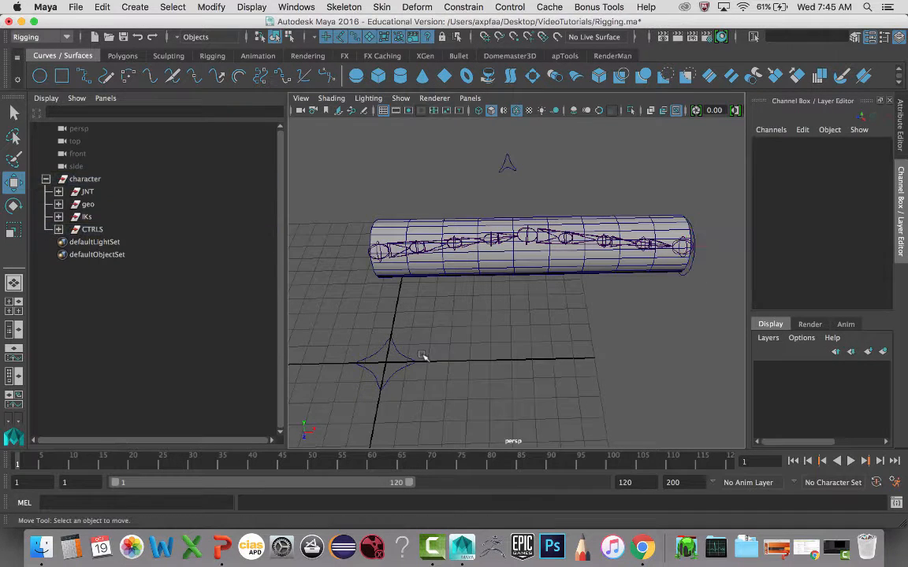
pyautogui.click(391, 356)
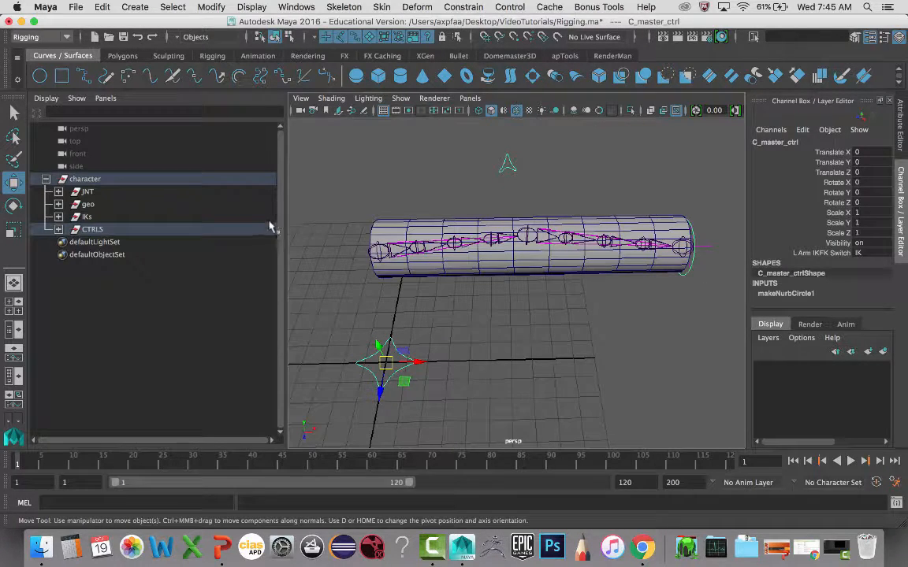
pyautogui.scroll(4, 297, 218)
pyautogui.scroll(-3, 297, 218)
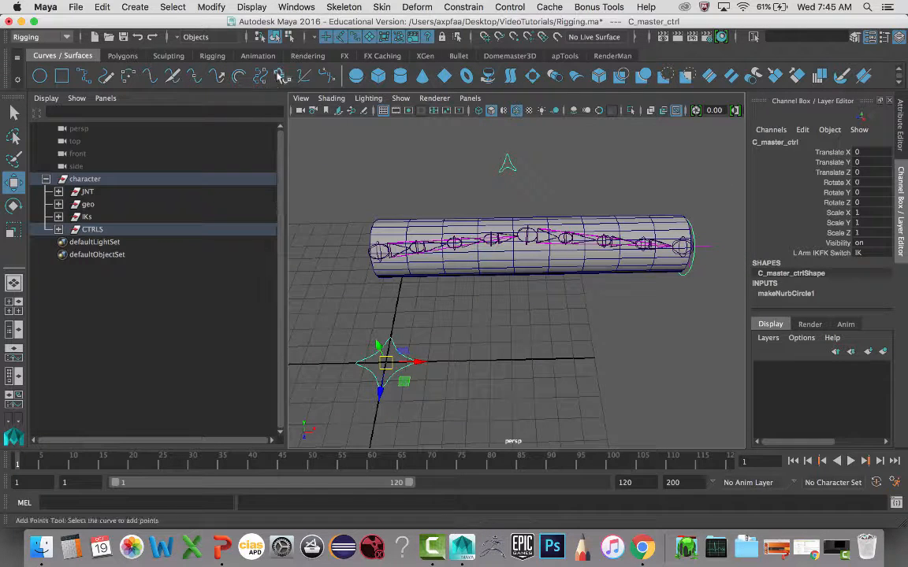
pyautogui.click(41, 36)
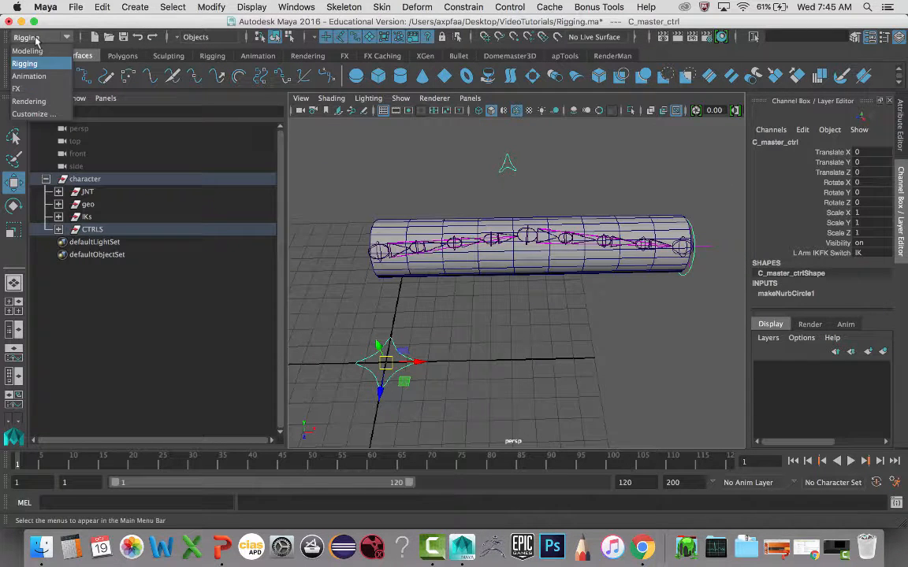
pyautogui.click(35, 73)
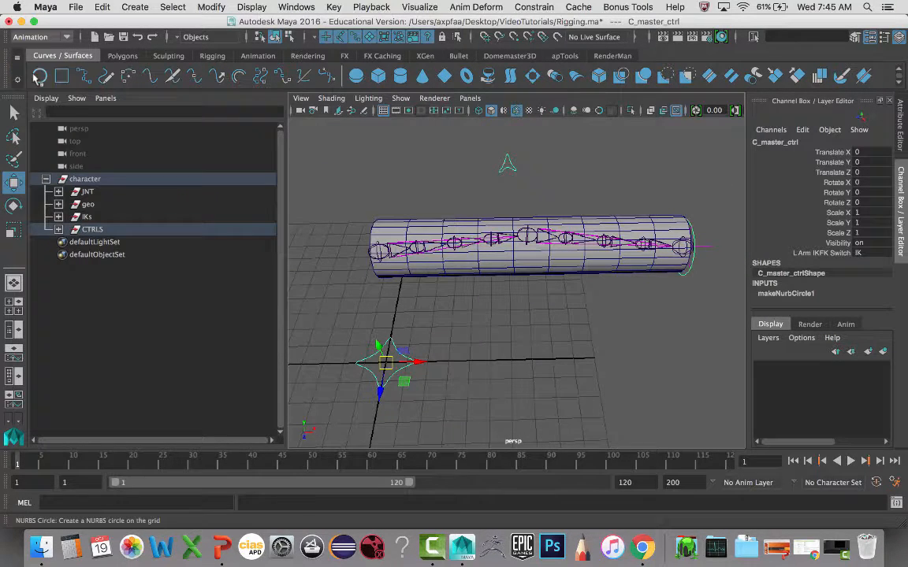
pyautogui.click(333, 7)
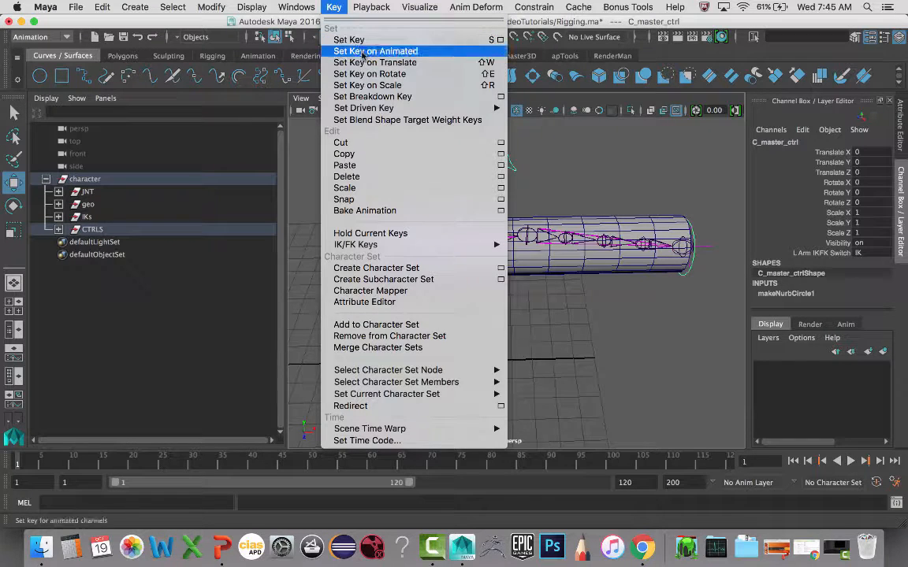
pyautogui.moveTo(364, 108)
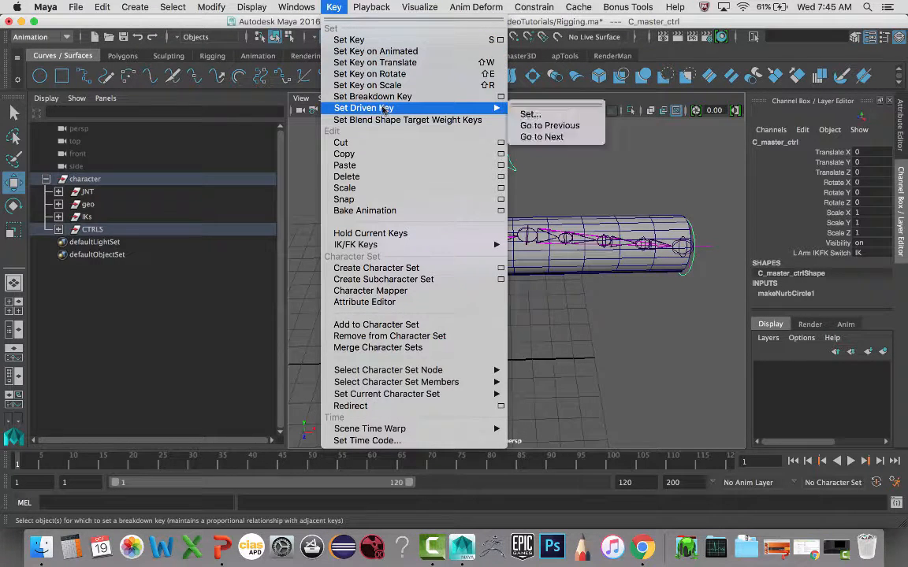
pyautogui.click(530, 114)
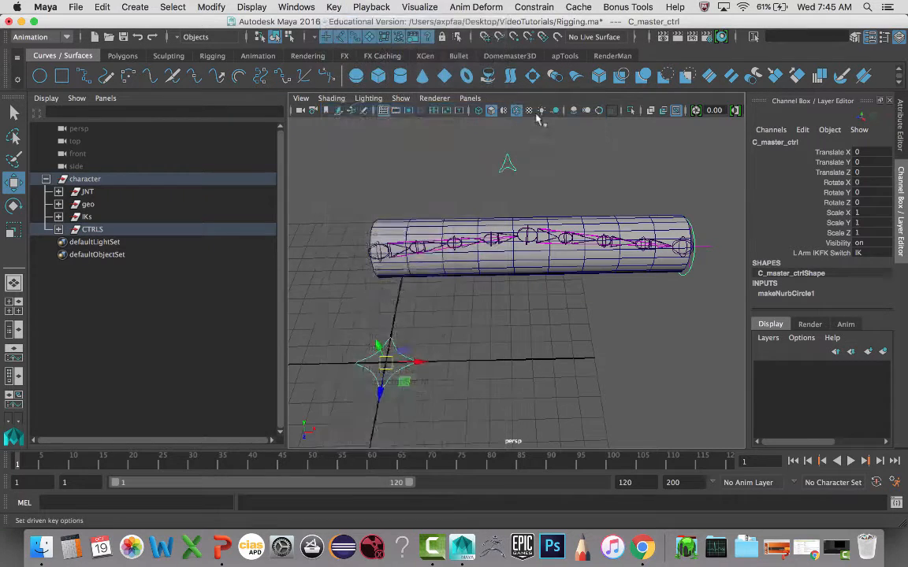
# - Load C_master_ctrl as the driver and choose L Arm IKFK Switch as its driving attribute
pyautogui.moveTo(339, 111); pyautogui.dragTo(269, 92)
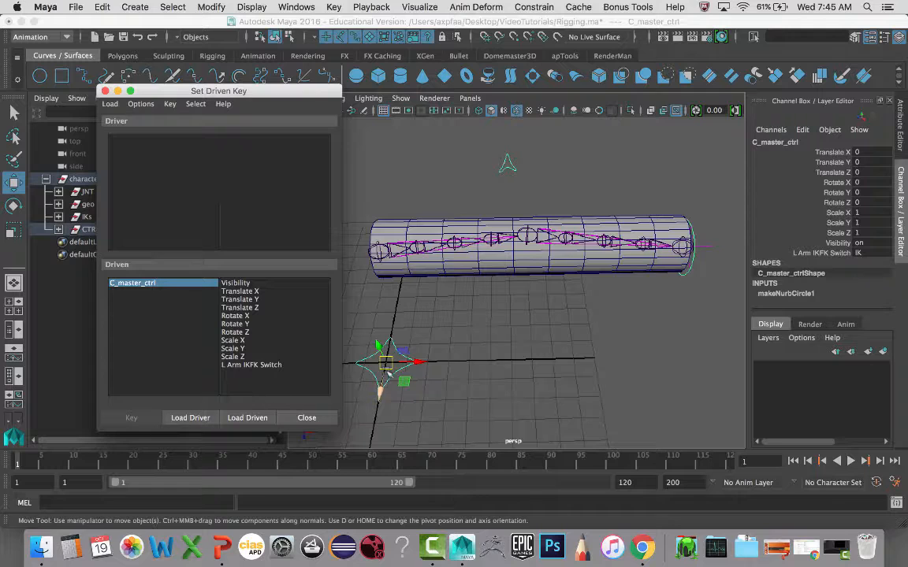
pyautogui.click(196, 420)
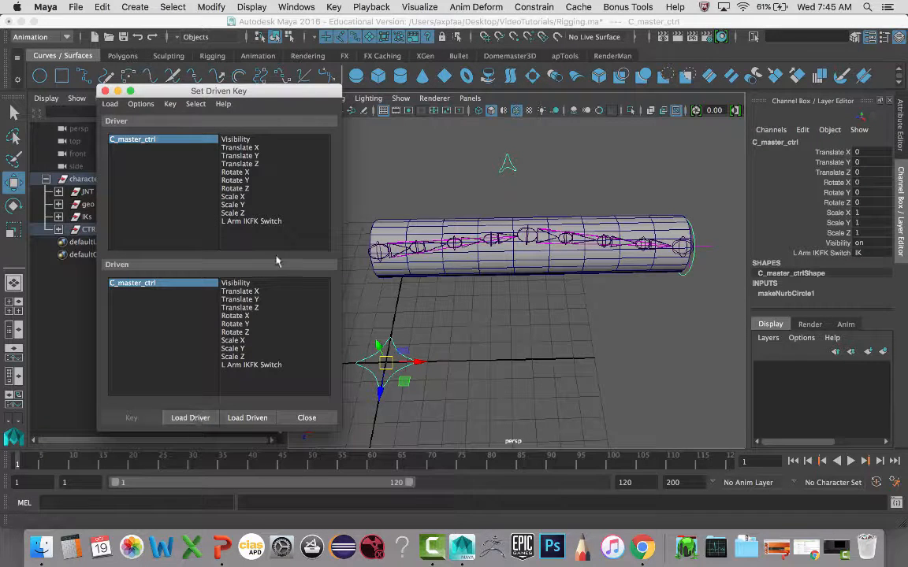
pyautogui.click(269, 221)
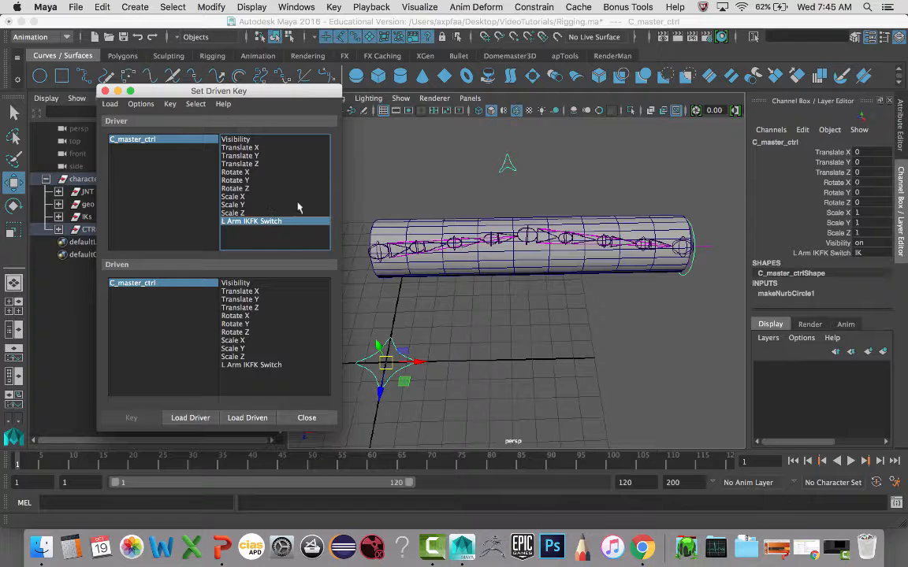
# - Load L_elbow_IK_ctrl, L_wrist_IK_ctrl and L_Shoulder_animation_IK_JNT together as the driven objects
pyautogui.click(504, 161)
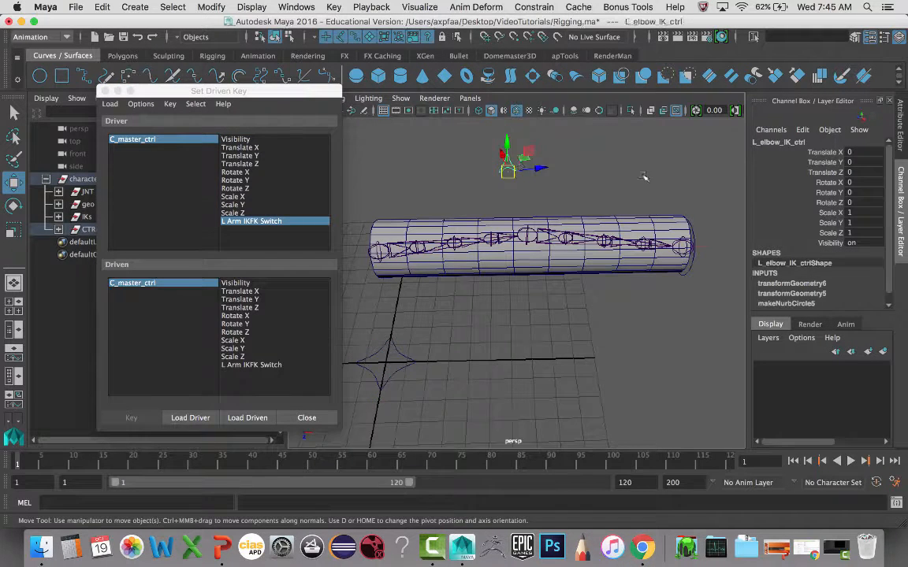
pyautogui.click(694, 266)
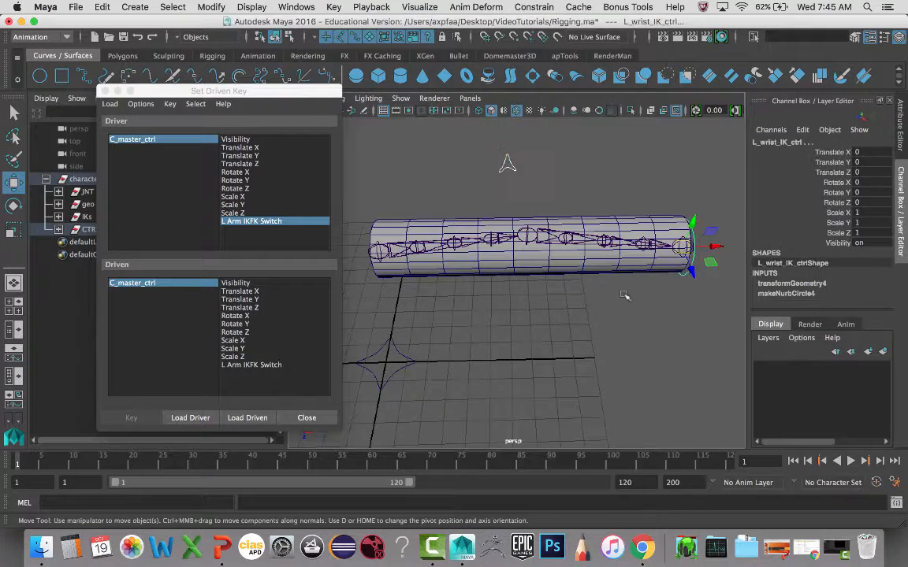
pyautogui.moveTo(311, 92); pyautogui.dragTo(487, 100)
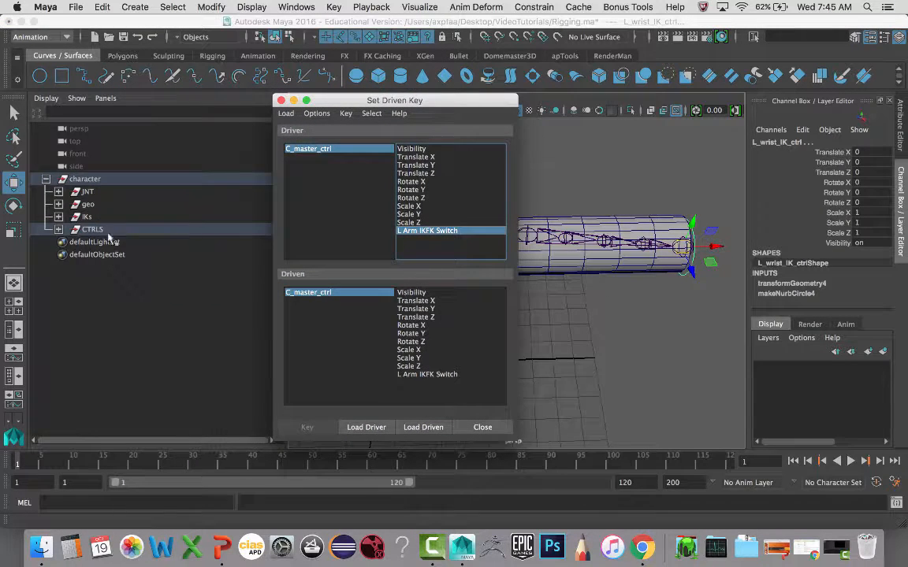
pyautogui.click(59, 230)
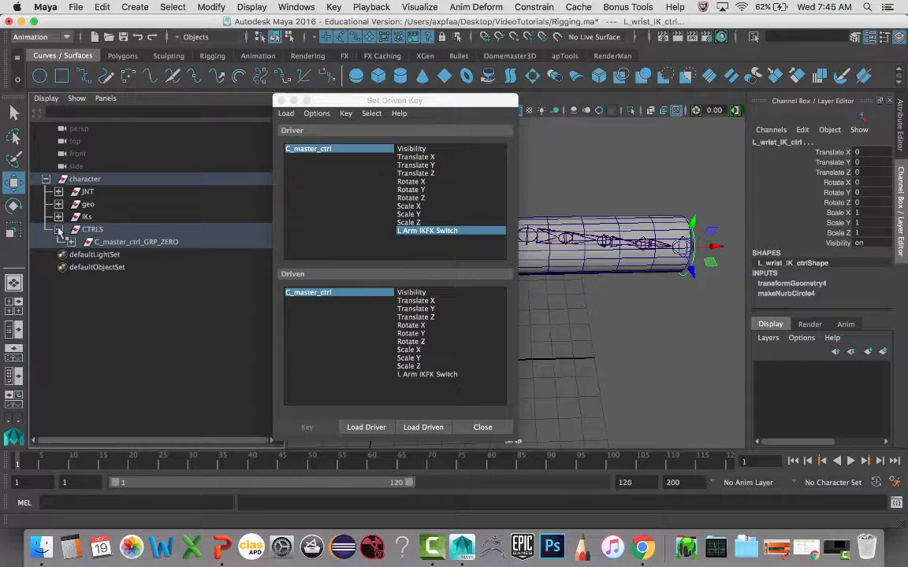
pyautogui.click(59, 229)
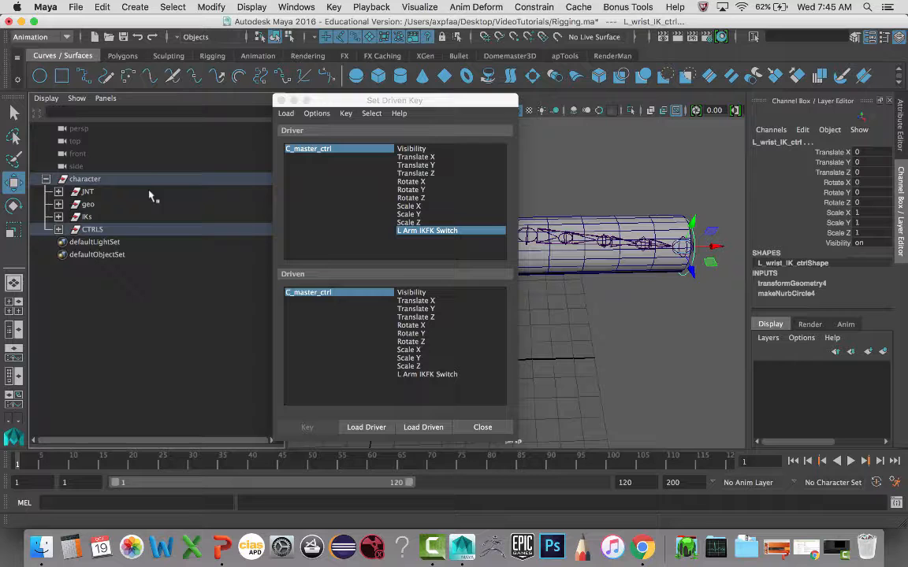
pyautogui.click(58, 192)
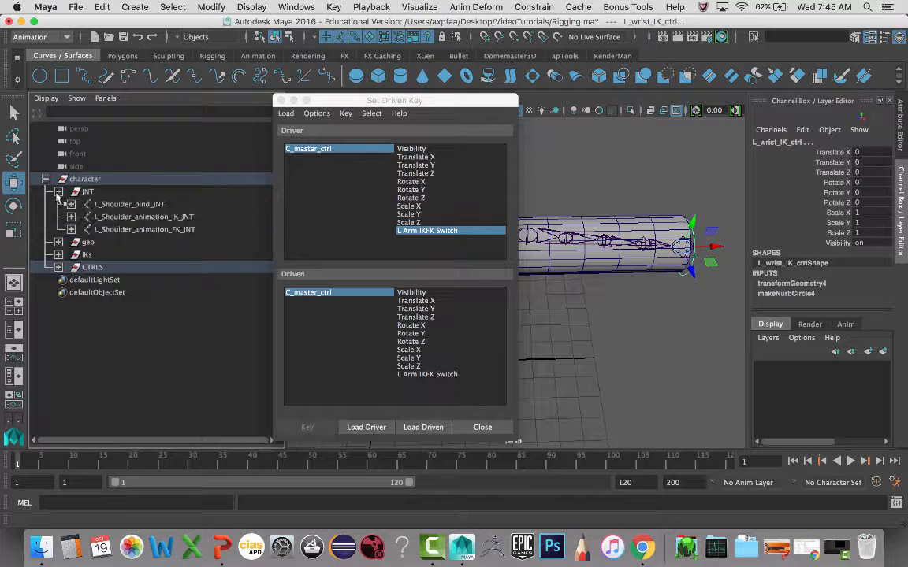
pyautogui.click(138, 216)
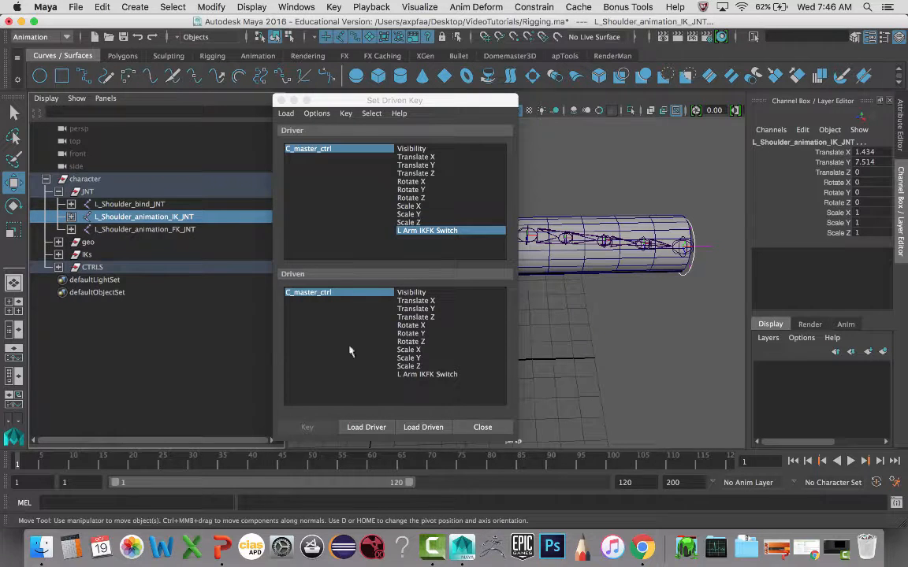
pyautogui.click(436, 430)
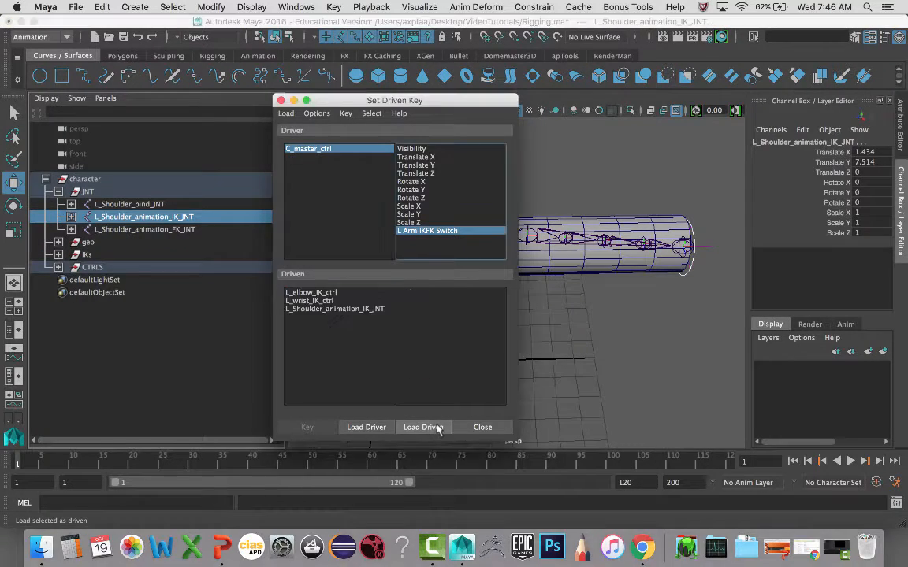
# - Set a driven key on L_elbow_IK_ctrl's Visibility from L Arm IKFK Switch, with the switch on IK and visibility on
pyautogui.click(304, 293)
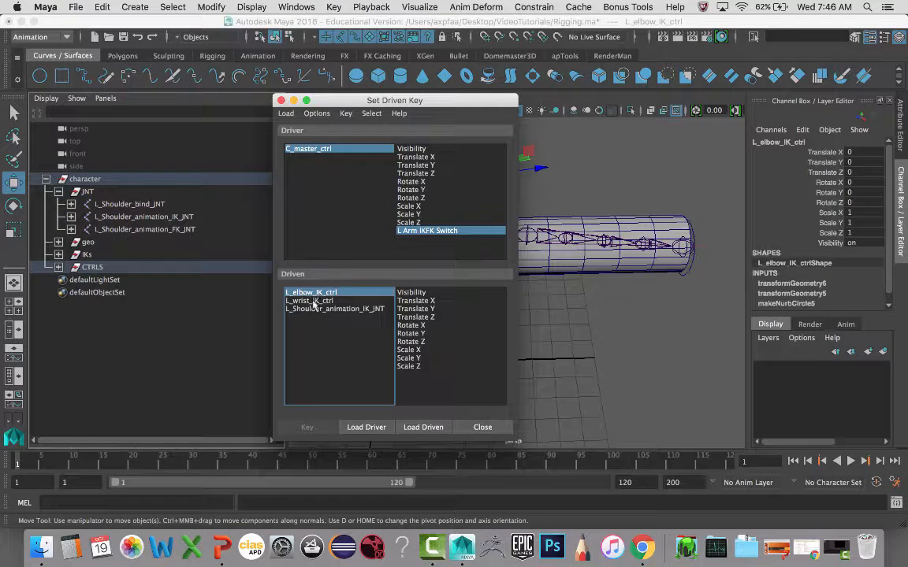
pyautogui.click(311, 300)
pyautogui.click(315, 309)
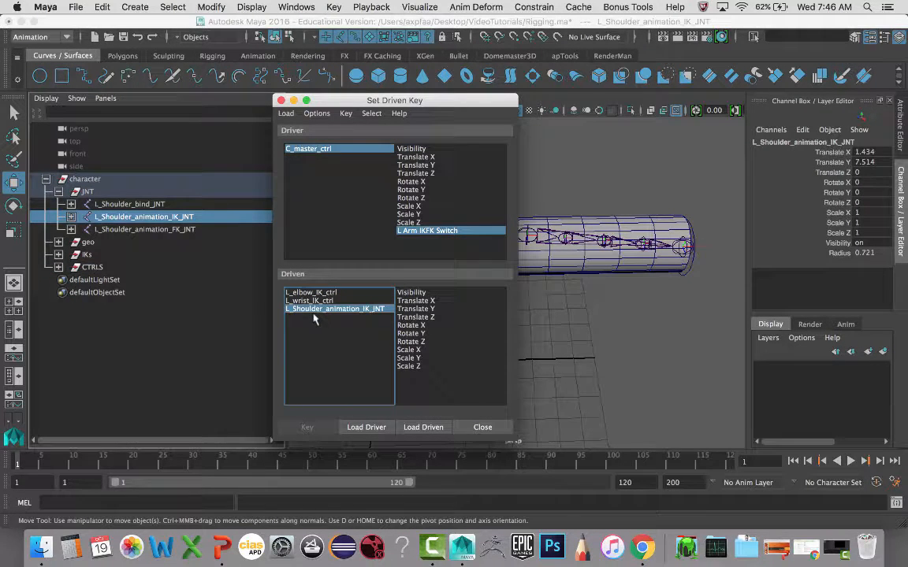
pyautogui.click(309, 293)
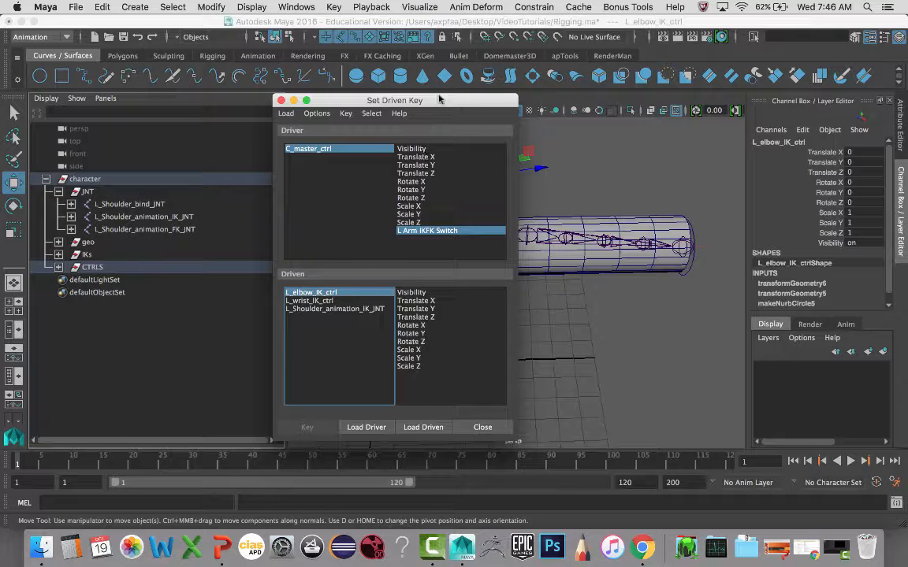
pyautogui.moveTo(439, 100); pyautogui.dragTo(385, 109)
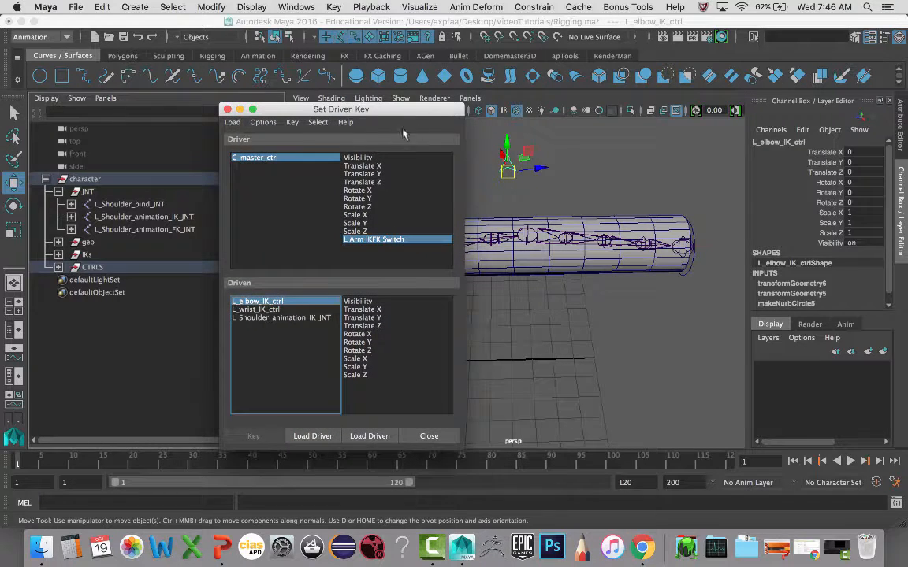
pyautogui.click(332, 157)
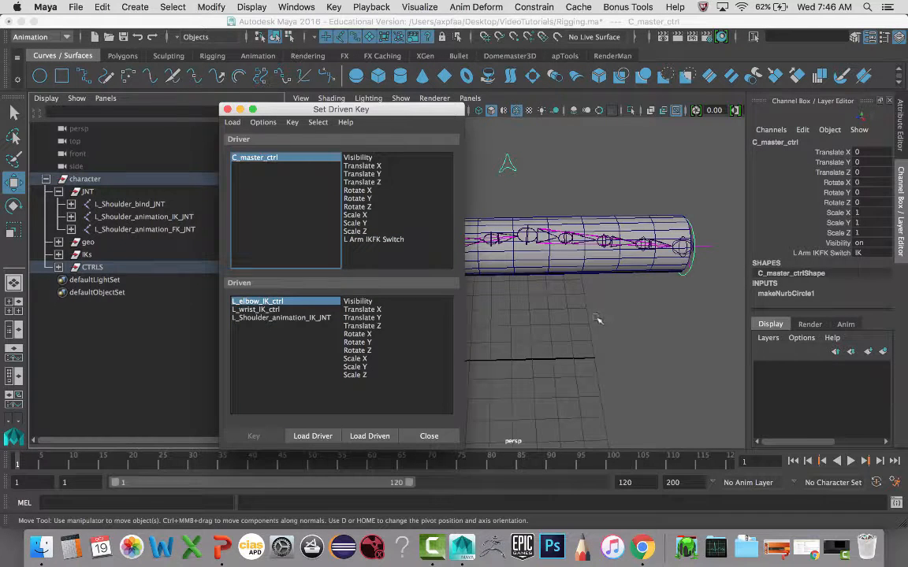
pyautogui.click(355, 239)
pyautogui.click(376, 301)
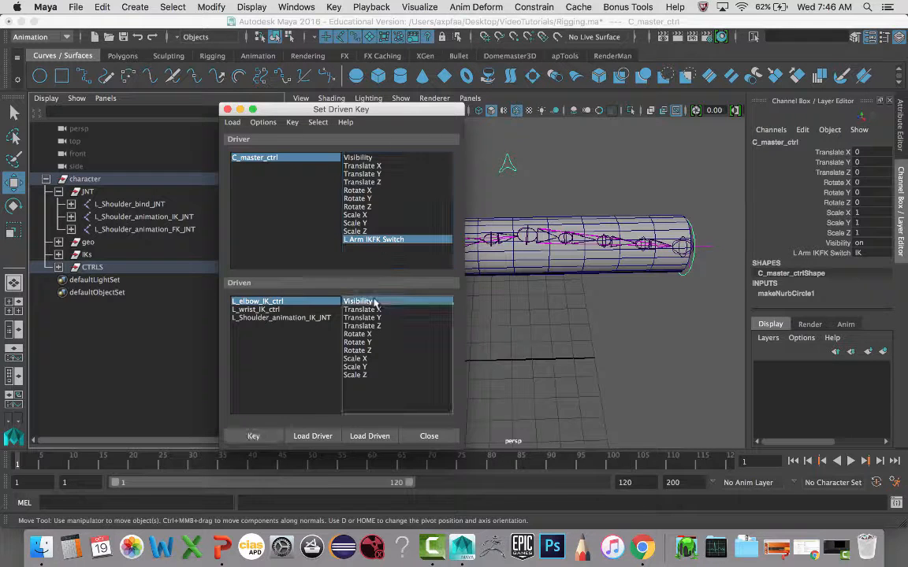
pyautogui.click(254, 436)
# - Key the Visibility of L_wrist_IK_ctrl and L_Shoulder_animation_IK_JNT as on for the switch's IK setting
pyautogui.click(254, 309)
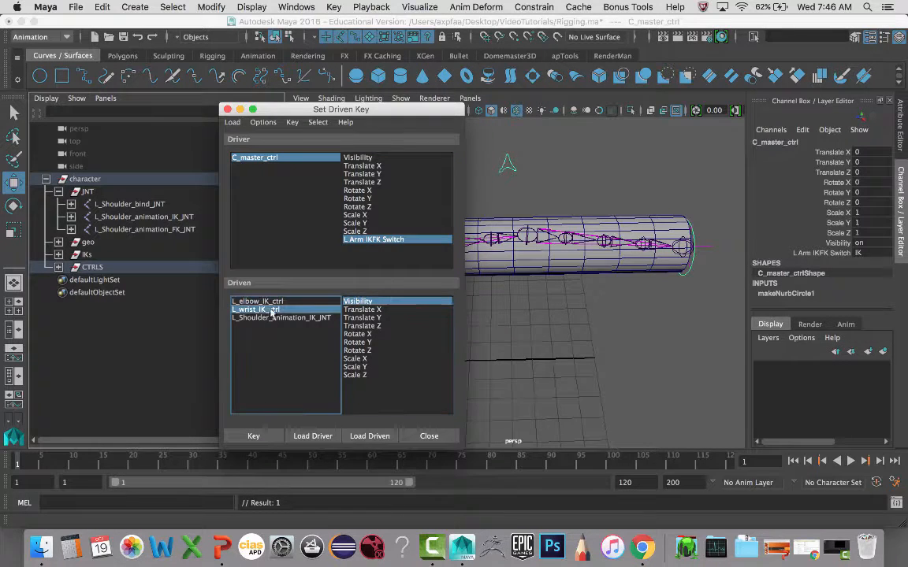
pyautogui.click(254, 436)
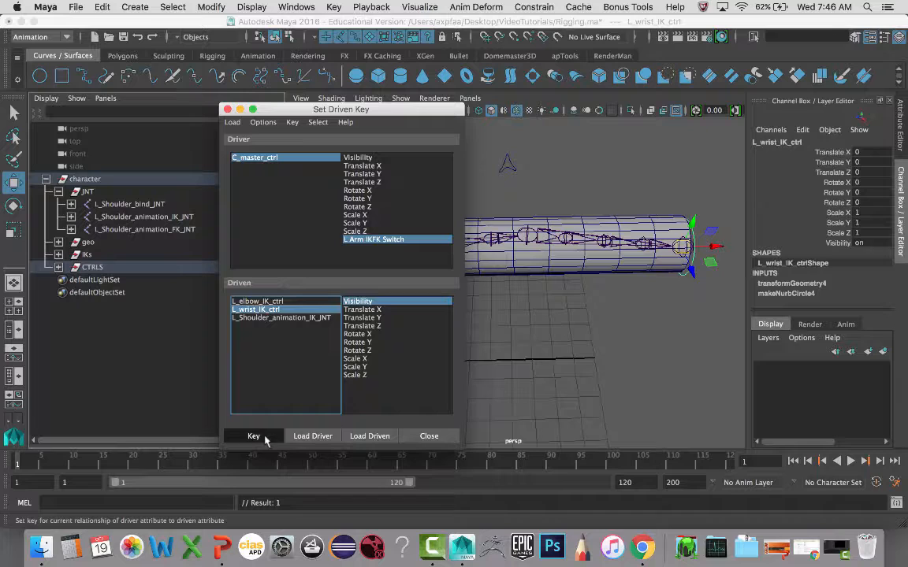
pyautogui.click(287, 318)
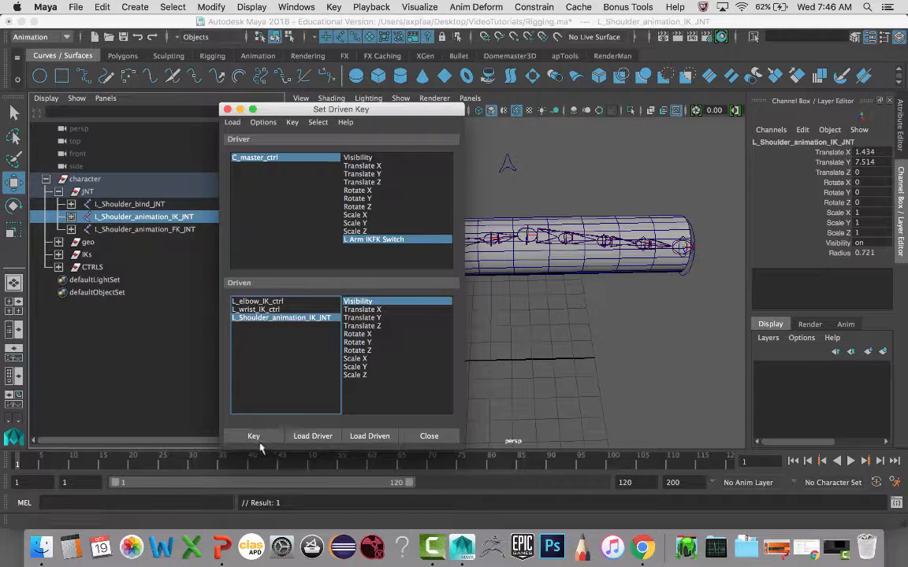
pyautogui.click(258, 437)
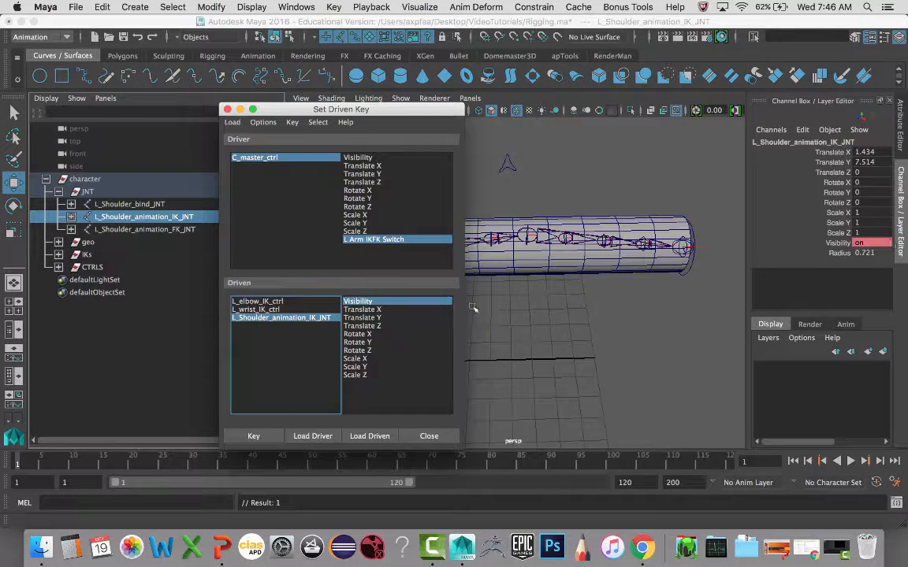
# - Set L Arm IKFK Switch on C_master_ctrl to FK and key L_elbow_IK_ctrl's Visibility as off
pyautogui.click(305, 160)
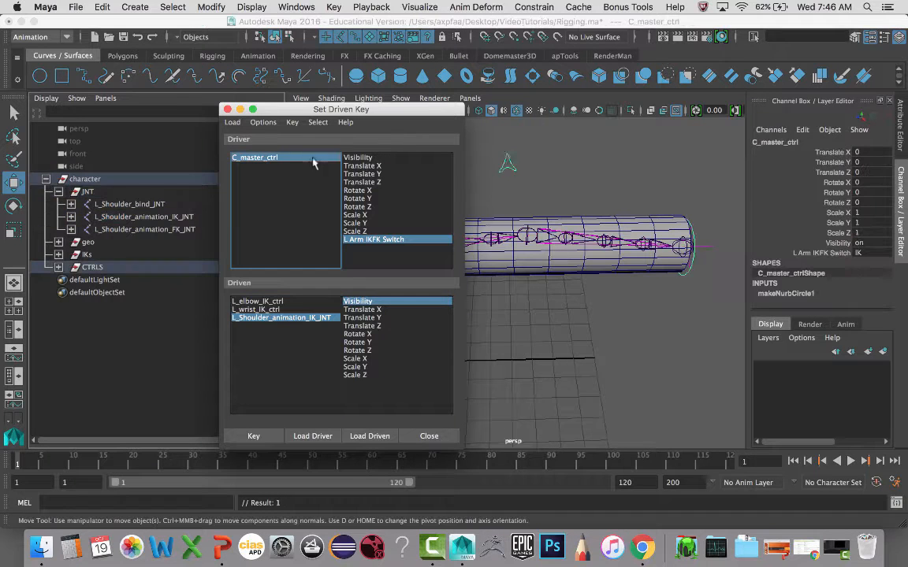
pyautogui.click(871, 254)
pyautogui.click(872, 276)
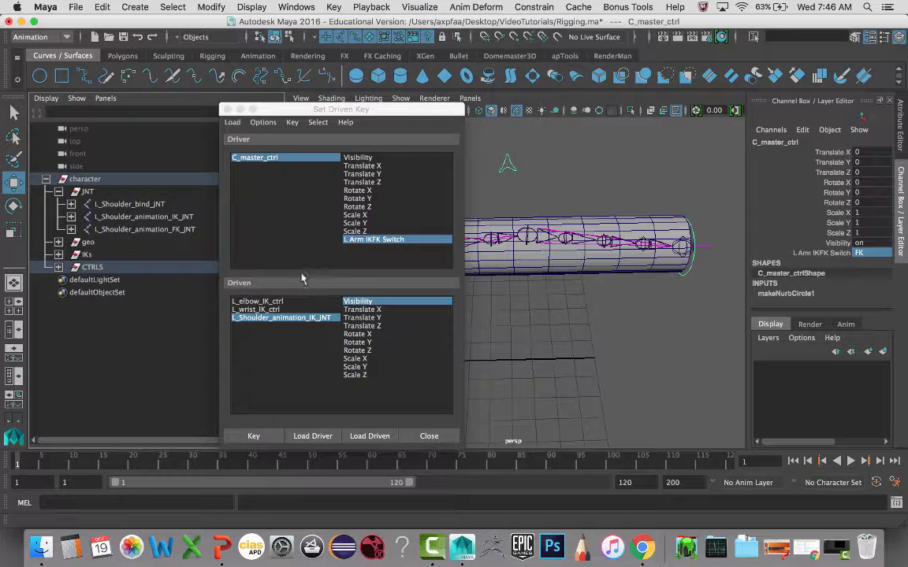
pyautogui.click(275, 303)
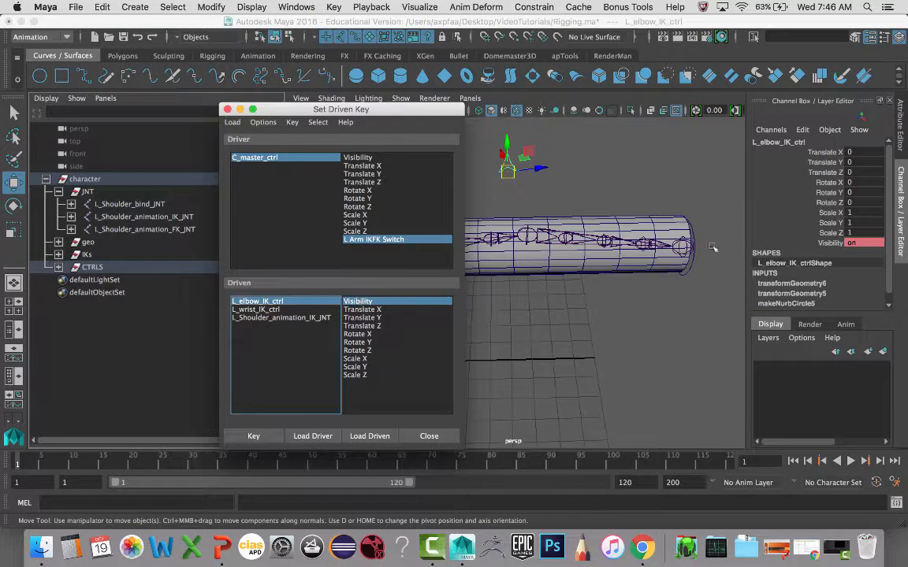
pyautogui.click(860, 243)
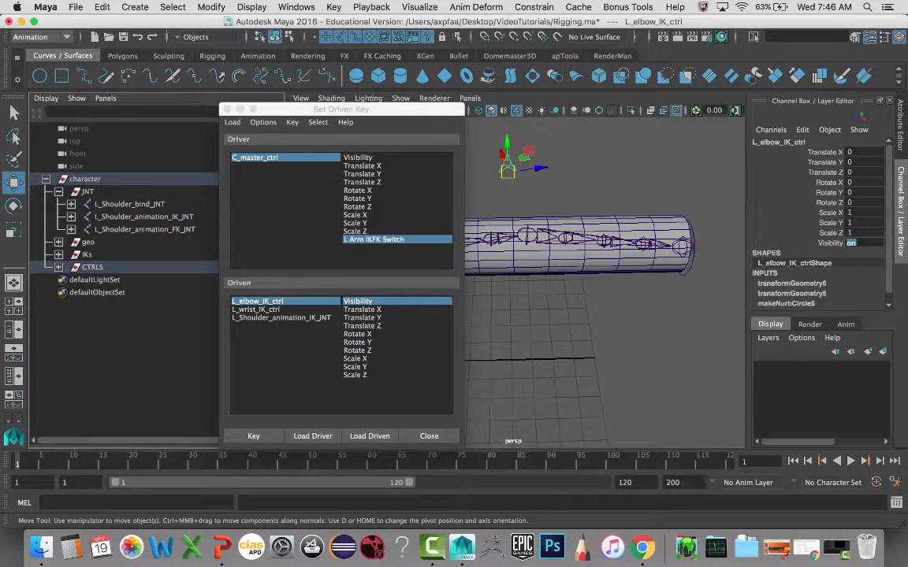
pyautogui.write('0')
pyautogui.press('Return')
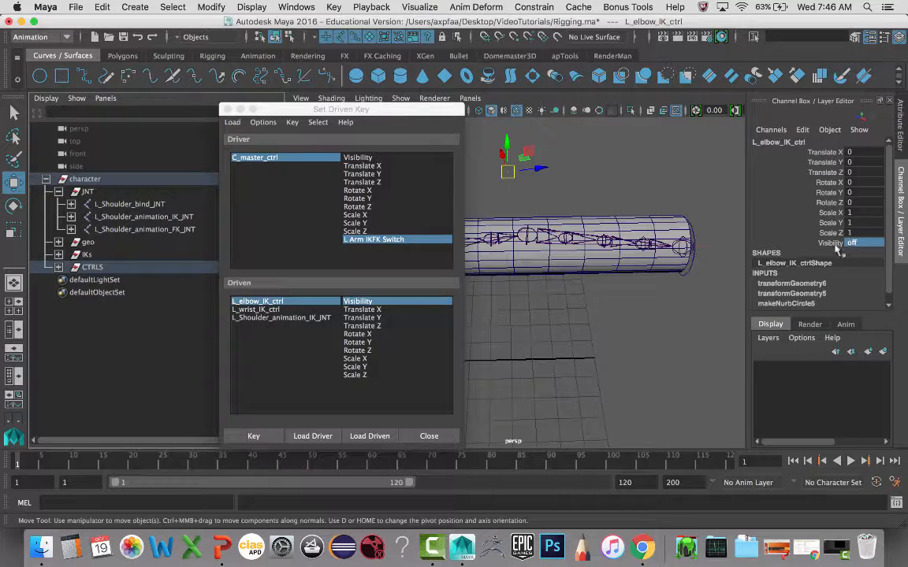
pyautogui.click(254, 436)
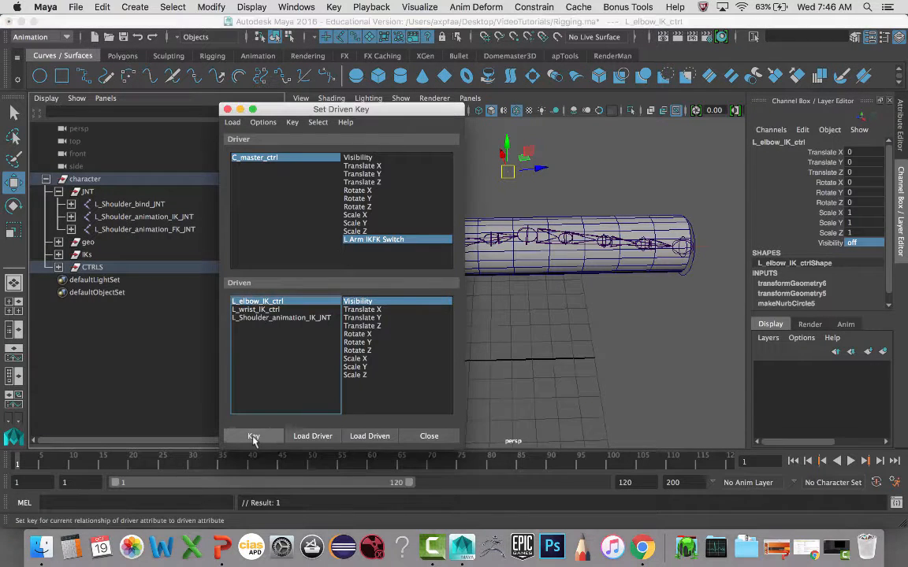
# - Turn off L_wrist_IK_ctrl's Visibility and key it for the FK setting
pyautogui.click(260, 310)
pyautogui.click(859, 243)
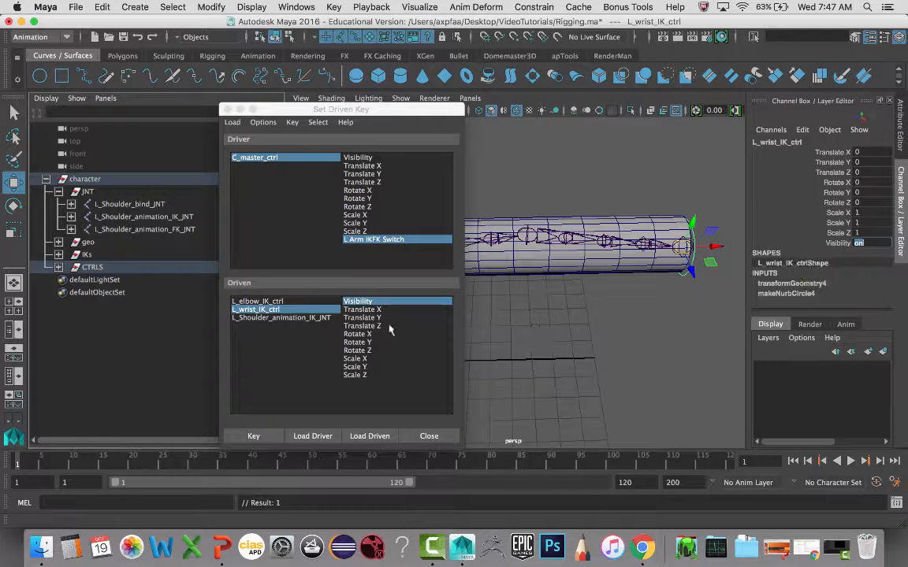
pyautogui.press('Return')
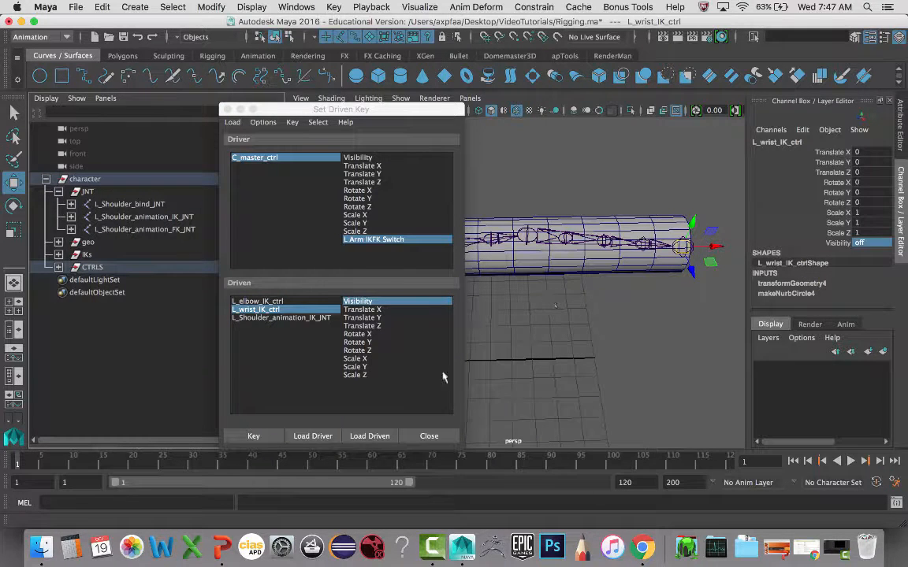
pyautogui.click(258, 436)
# - Turn off L_Shoulder_animation_IK_JNT's Visibility, key it for the FK setting, and close the Set Driven Key window
pyautogui.click(282, 318)
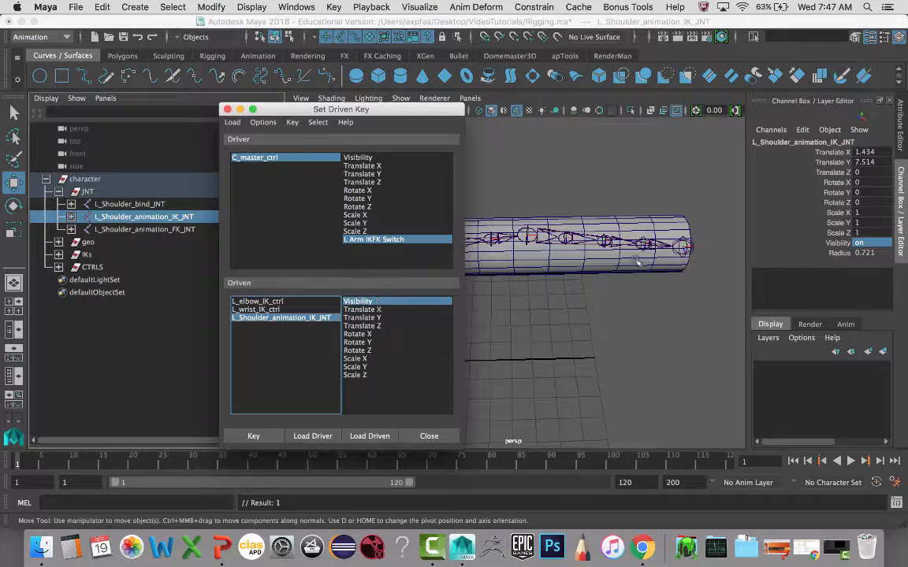
pyautogui.doubleClick(863, 243)
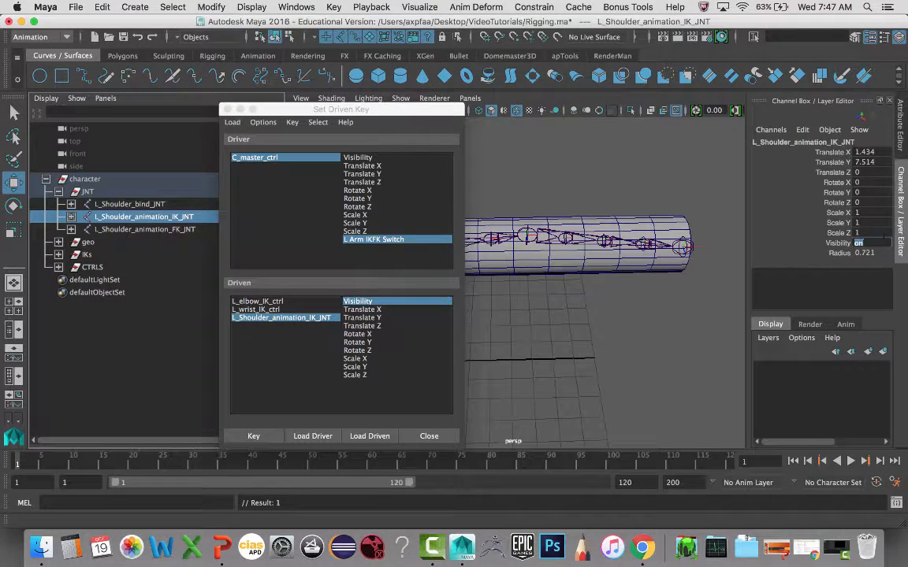
pyautogui.write('0')
pyautogui.press('Return')
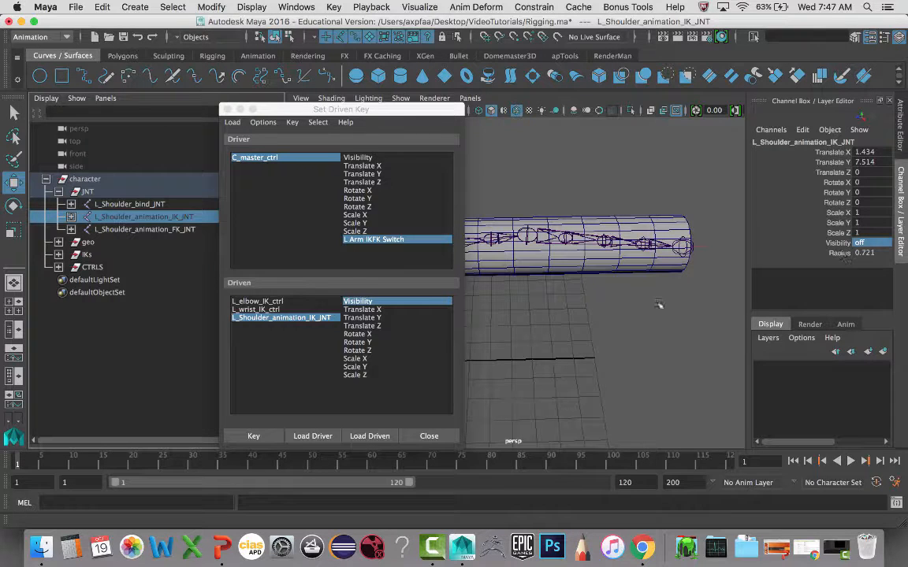
pyautogui.click(253, 436)
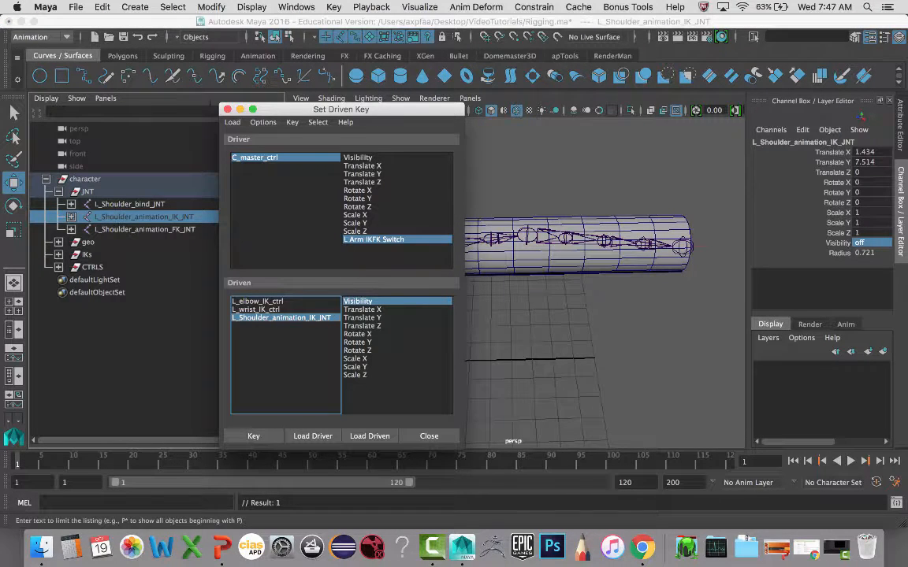
pyautogui.click(227, 109)
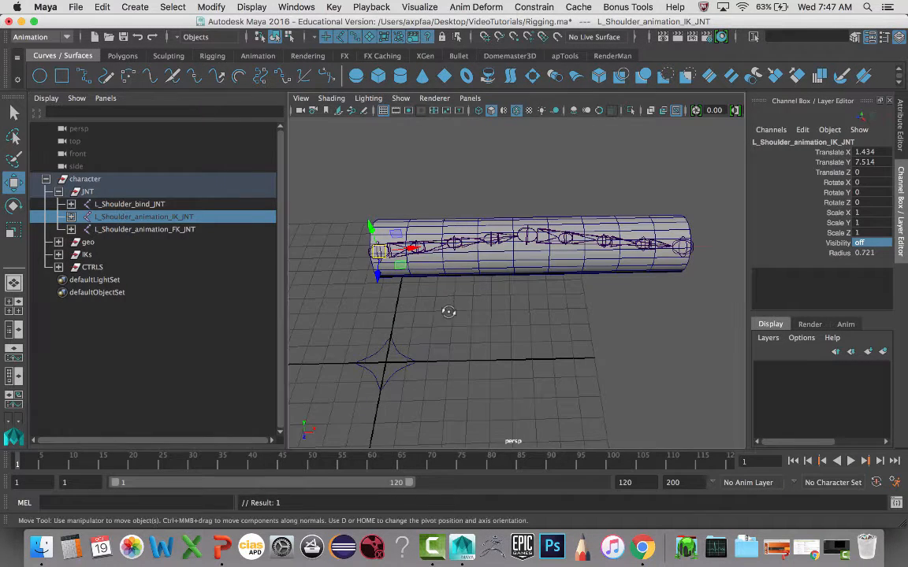
# - Select C_master_ctrl and set L Arm IKFK Switch back to IK to test the driven visibility
pyautogui.keyDown('alt'); pyautogui.moveTo(448, 309); pyautogui.dragTo(452, 322); pyautogui.keyUp('alt')
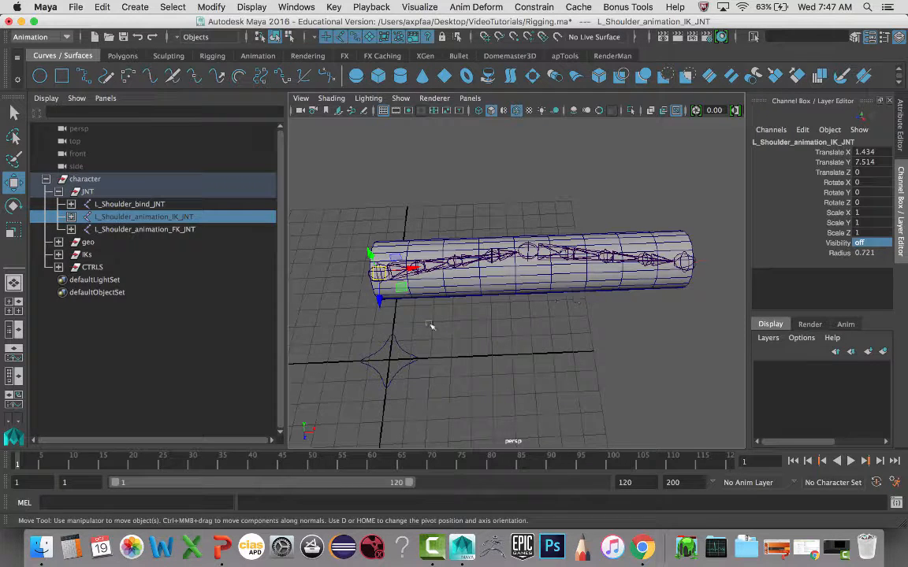
pyautogui.click(423, 369)
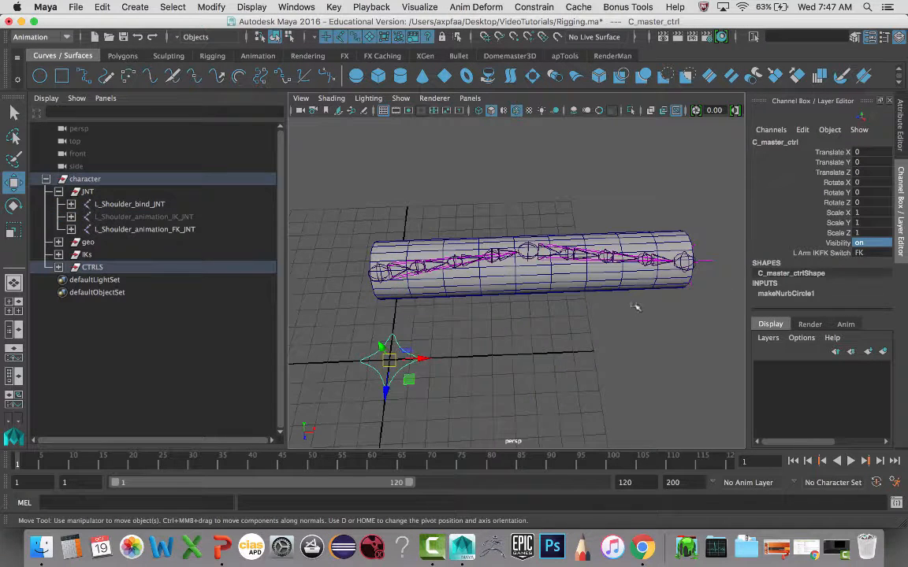
pyautogui.click(873, 254)
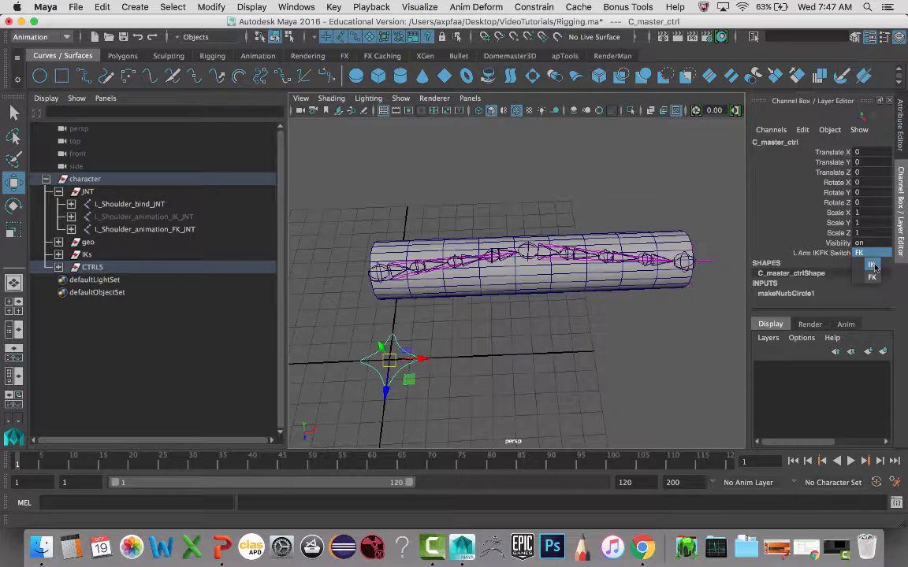
pyautogui.click(873, 266)
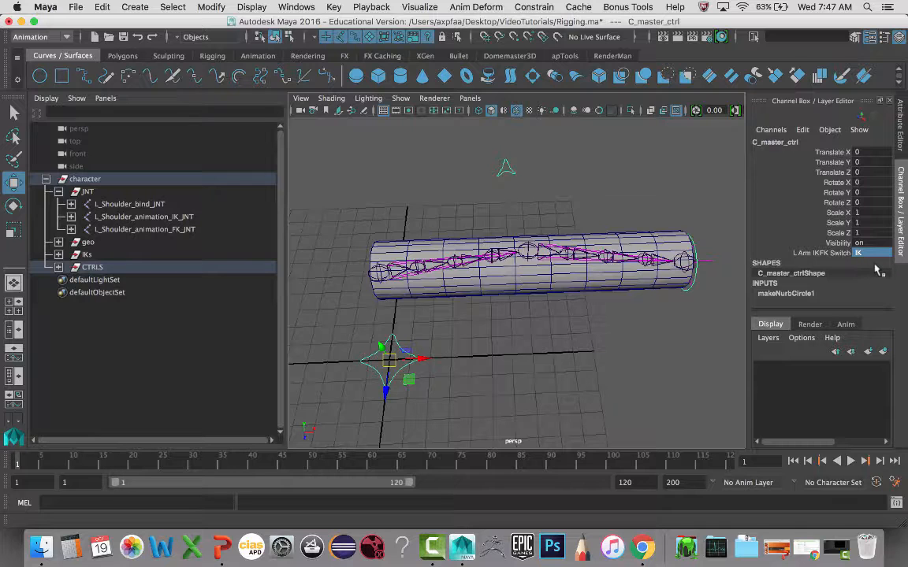
# - Set L Arm IKFK Switch on C_master_ctrl to FK and check the bind and FK shoulder joints in the JNT group
pyautogui.click(861, 257)
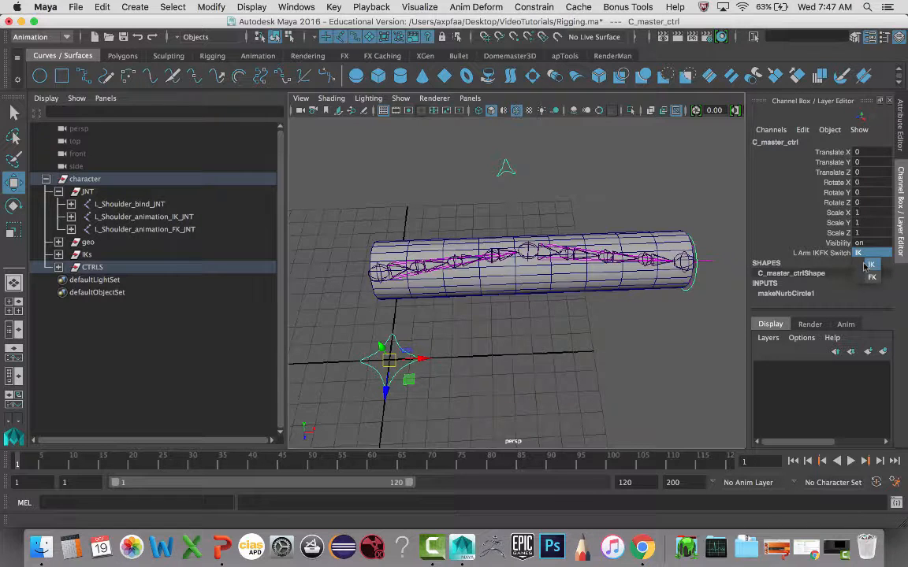
pyautogui.click(868, 278)
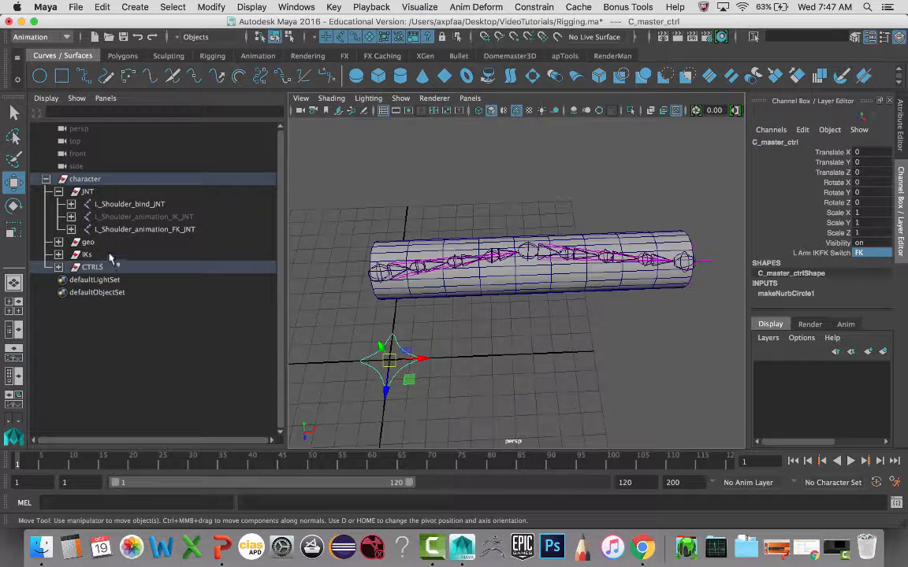
pyautogui.click(141, 204)
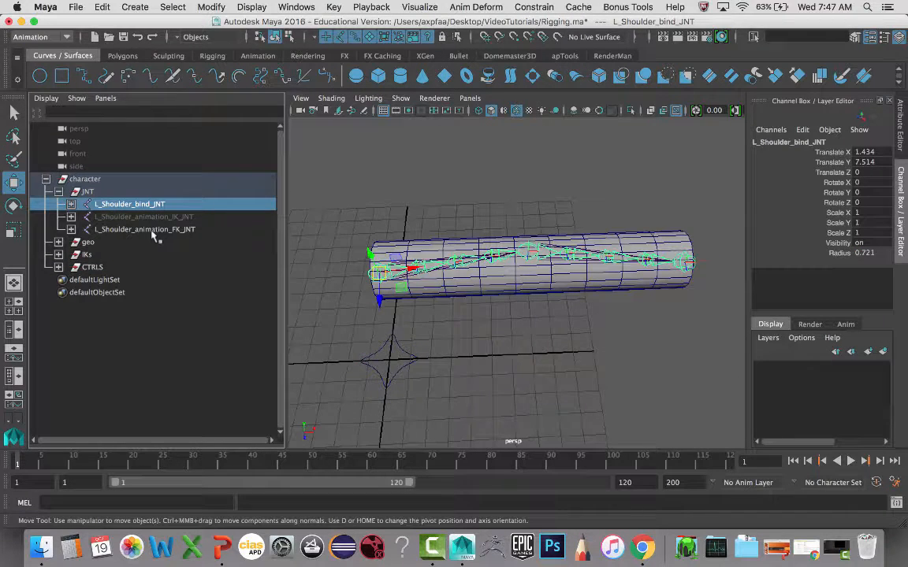
pyautogui.click(154, 231)
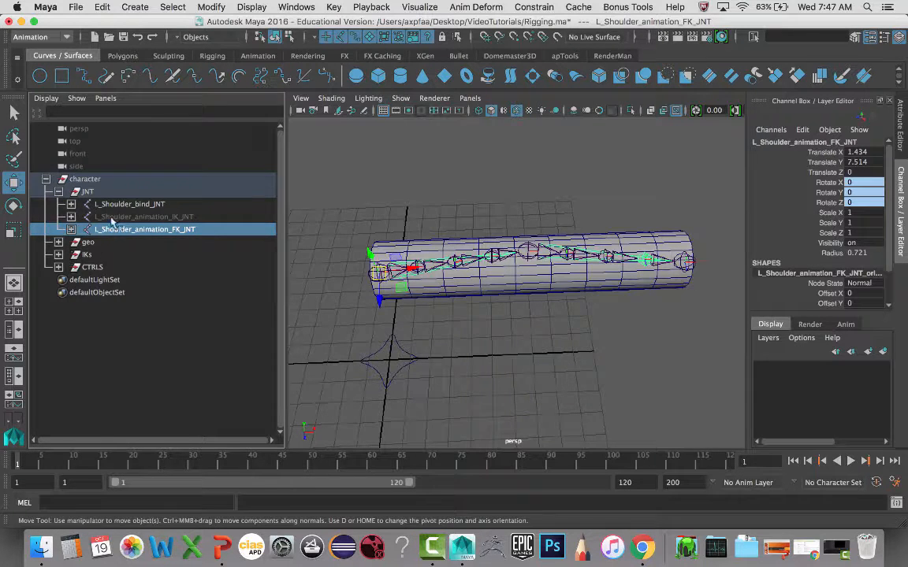
pyautogui.click(58, 192)
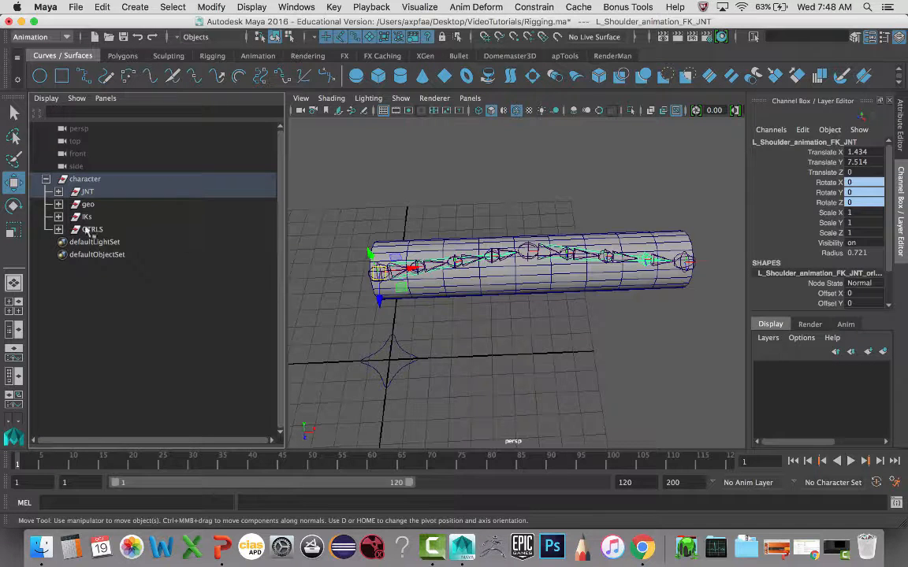
# - Expand the whole CTRLS hierarchy and turn on L_shoulder_ctrl's Visibility
pyautogui.click(58, 230)
pyautogui.click(59, 229)
pyautogui.keyDown('shift'); pyautogui.click(58, 229); pyautogui.keyUp('shift')
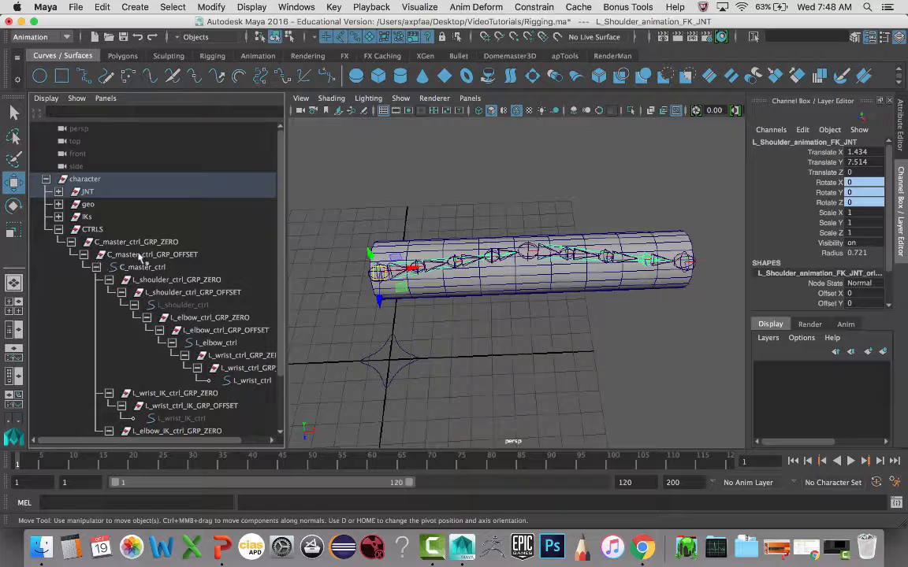
pyautogui.moveTo(285, 217); pyautogui.dragTo(413, 217)
pyautogui.scroll(-3, 249, 279)
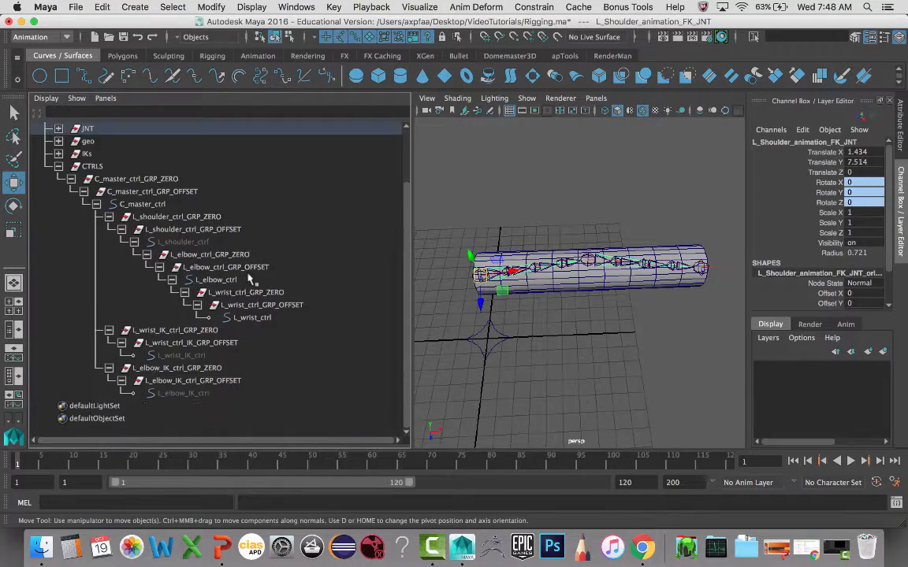
pyautogui.click(240, 317)
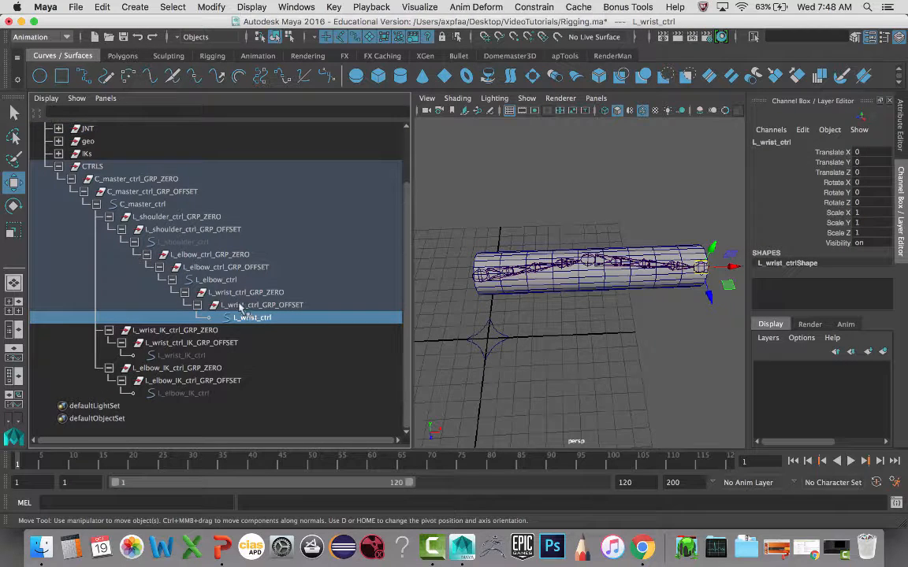
pyautogui.click(183, 242)
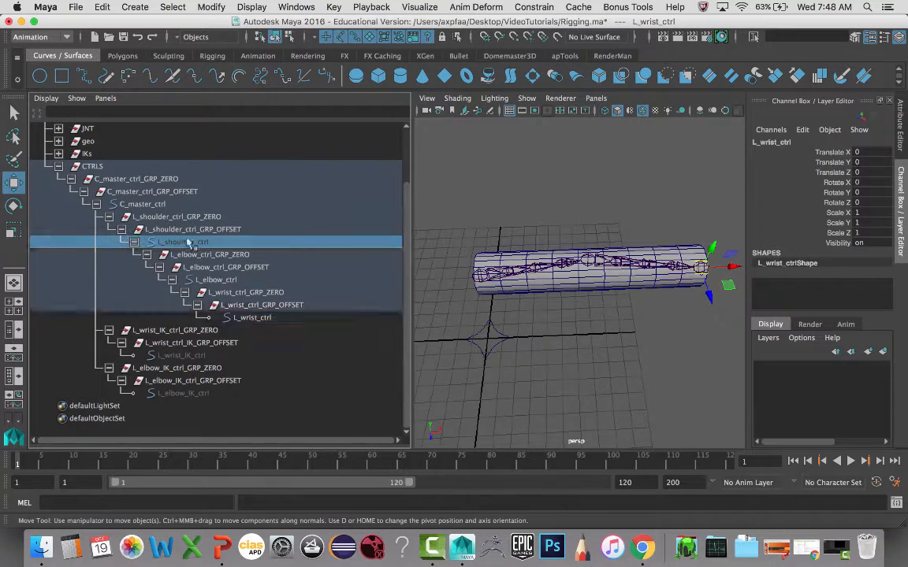
pyautogui.click(865, 242)
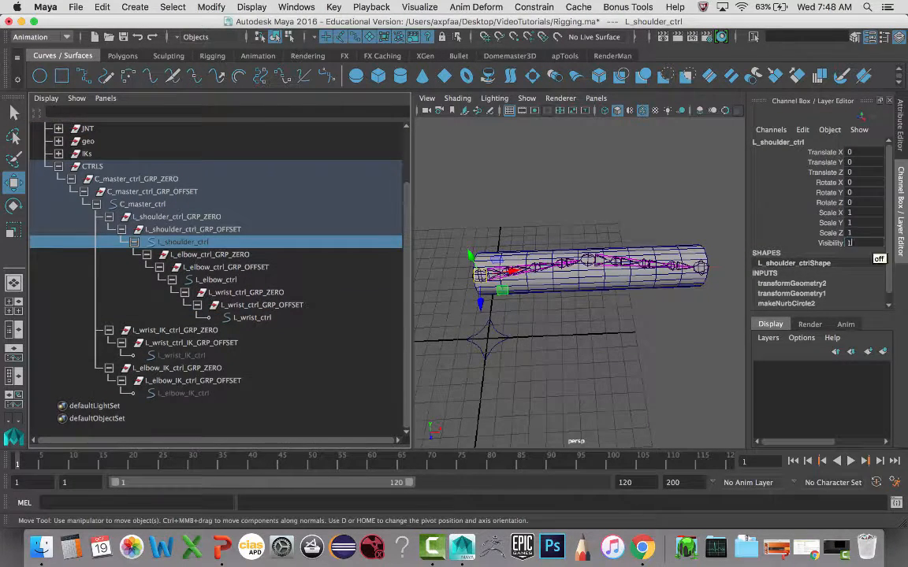
pyautogui.write('1')
pyautogui.press('Return')
# - Check the elbow, shoulder and wrist FK controls around the arm geometry by selecting them in the viewport
pyautogui.keyDown('alt'); pyautogui.moveTo(563, 314); pyautogui.dragTo(502, 274); pyautogui.keyUp('alt')
pyautogui.click(597, 270)
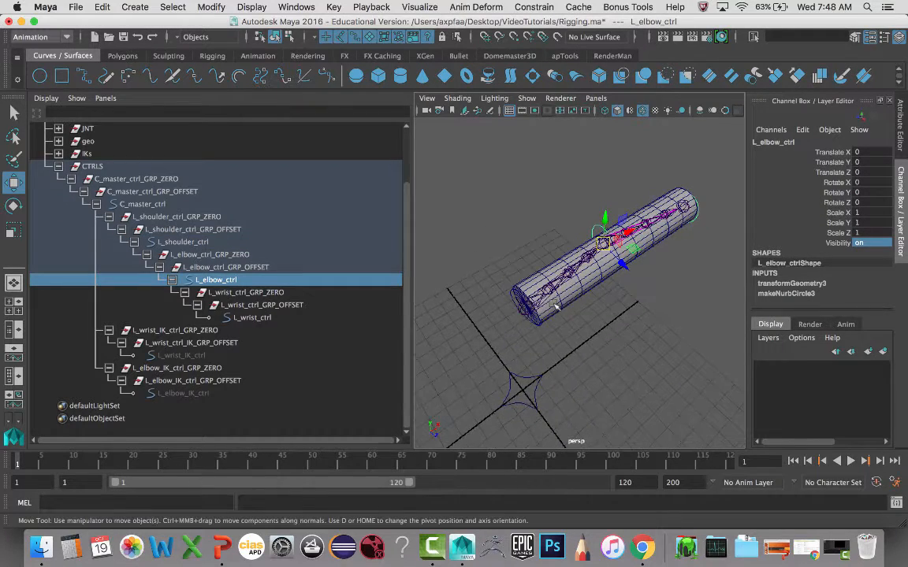
pyautogui.click(514, 300)
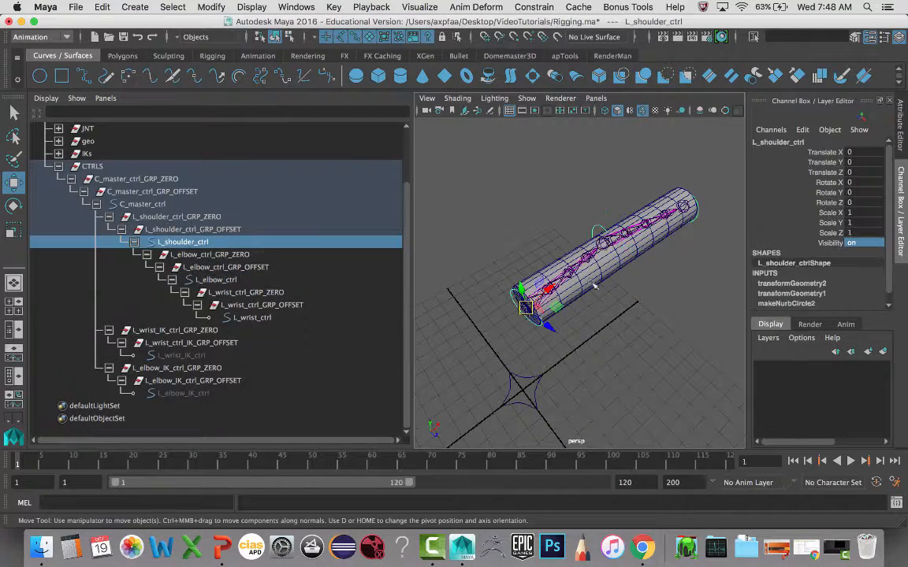
pyautogui.click(703, 212)
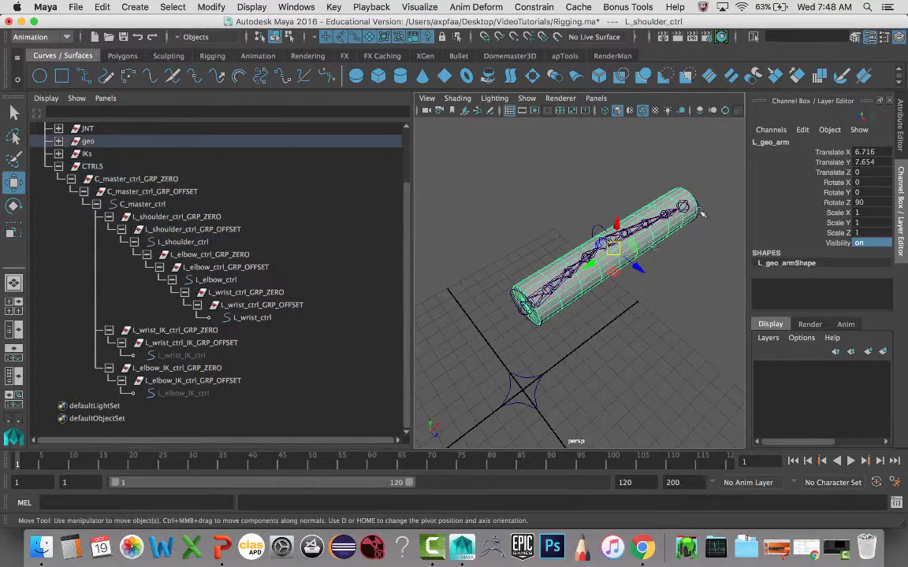
# - Collapse the CTRLS group and turn off the geo group's Visibility
pyautogui.click(61, 167)
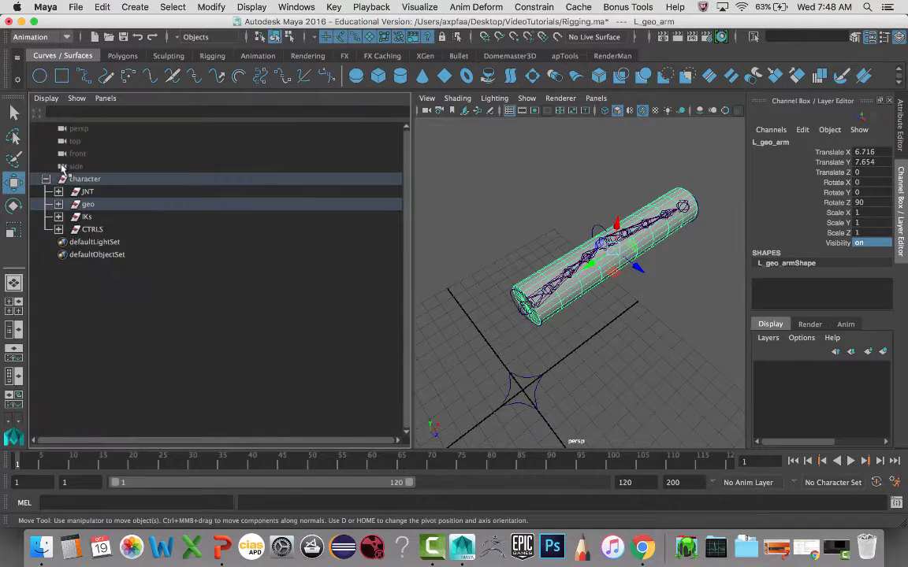
pyautogui.click(88, 203)
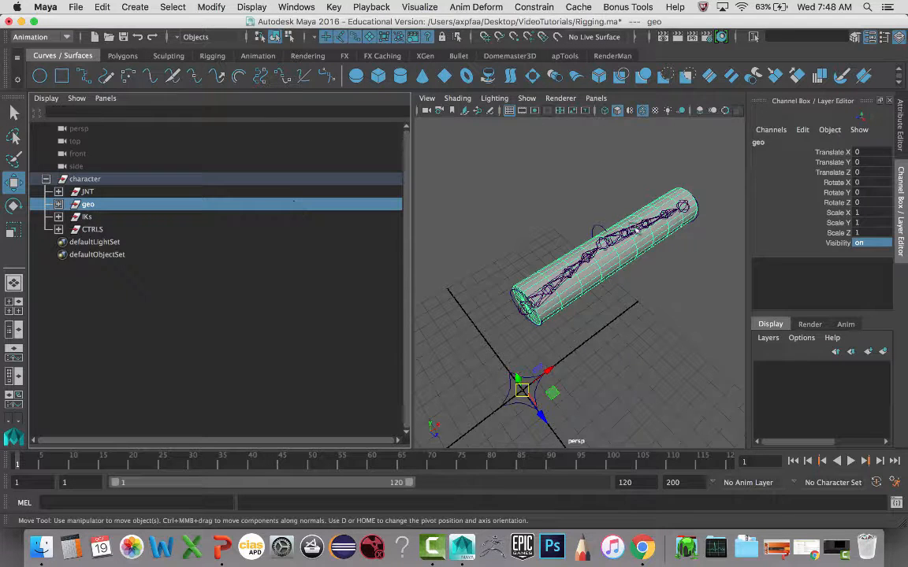
pyautogui.click(852, 244)
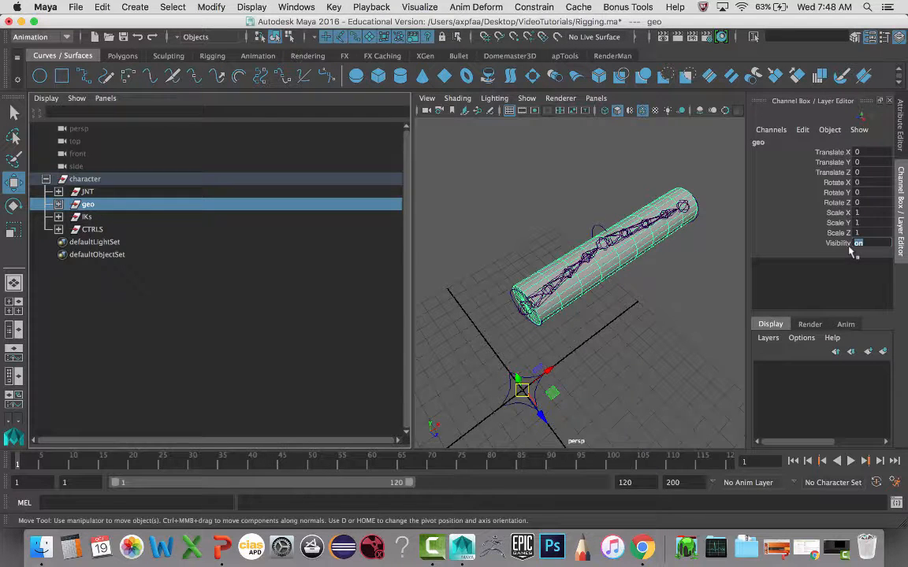
pyautogui.write('0')
pyautogui.press('Return')
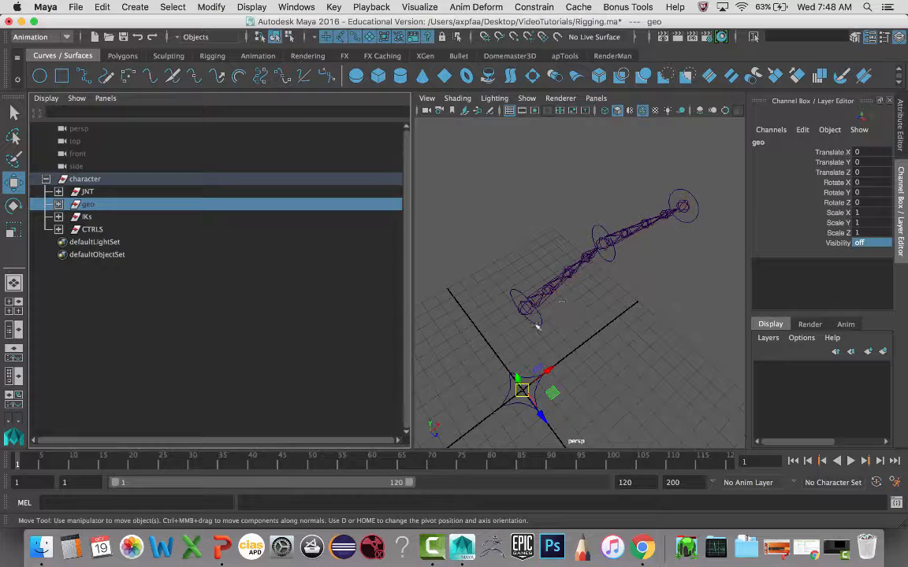
# - Select the unobstructed FK arm controls, including L_wrist_ctrl, to check each one
pyautogui.click(599, 228)
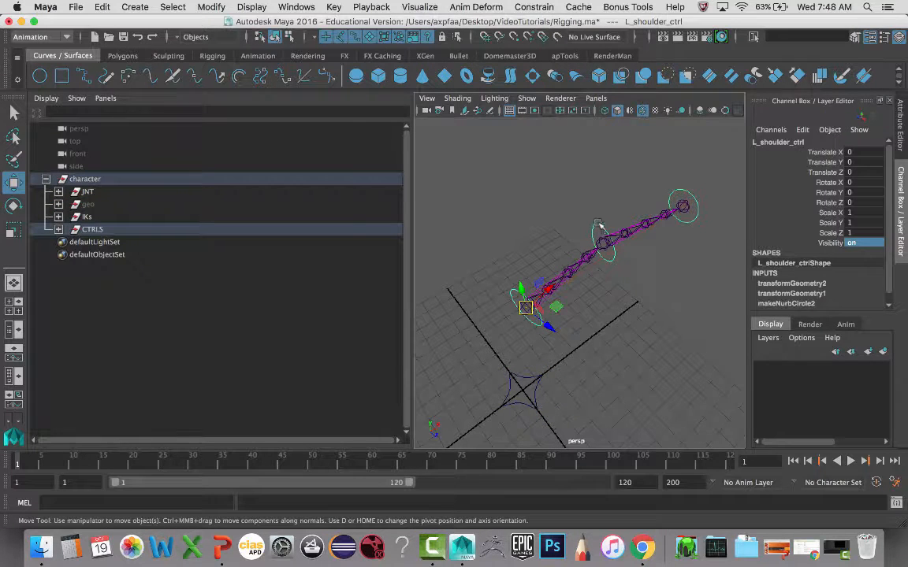
pyautogui.click(599, 227)
pyautogui.click(683, 193)
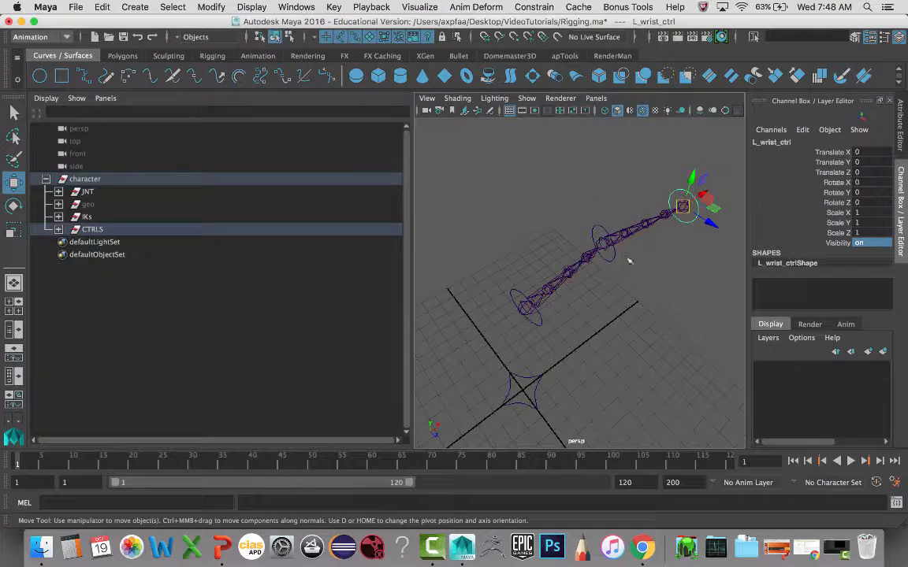
pyautogui.keyDown('alt'); pyautogui.moveTo(640, 269); pyautogui.dragTo(567, 260); pyautogui.keyUp('alt')
# - Load C_master_ctrl as the source in the Connection Editor and choose its L_Arm_IKFK_Switch attribute as the output
pyautogui.click(471, 332)
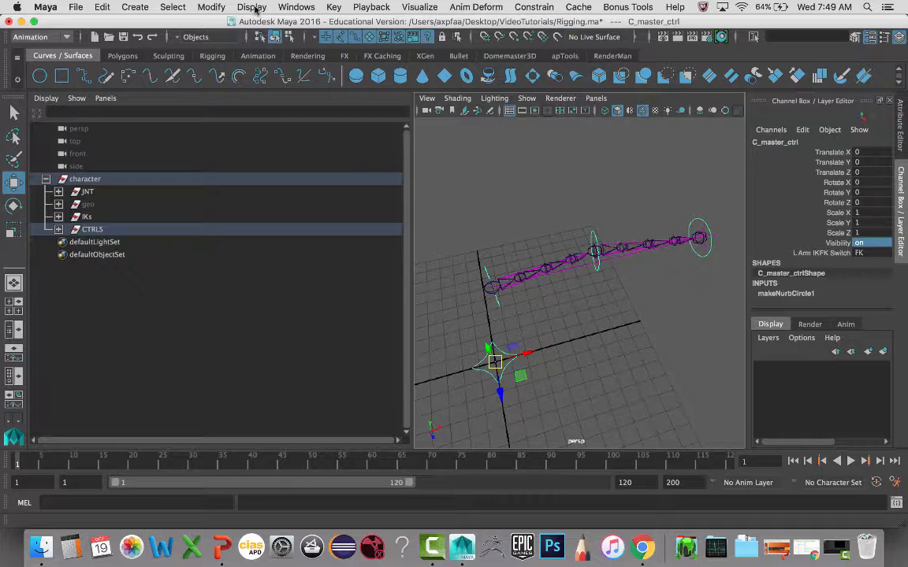
pyautogui.click(295, 9)
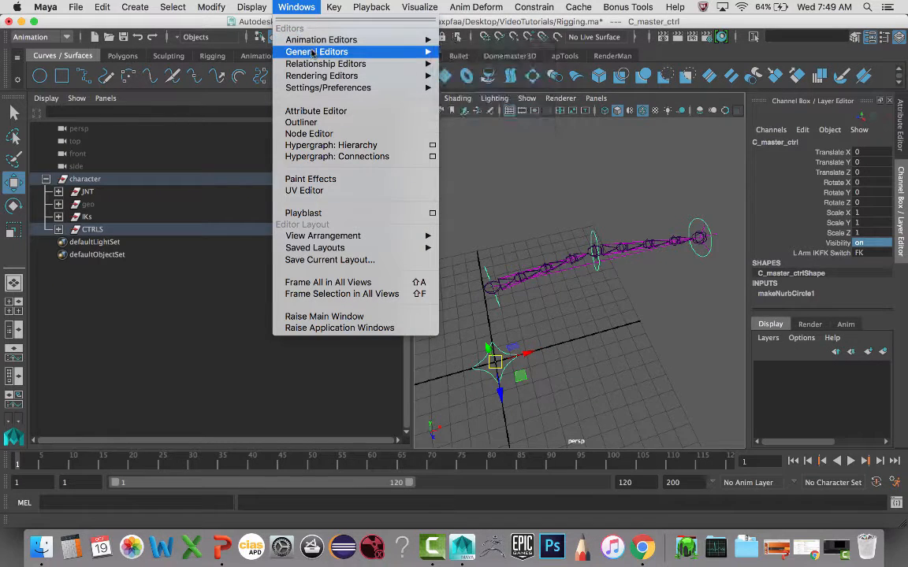
pyautogui.moveTo(313, 53)
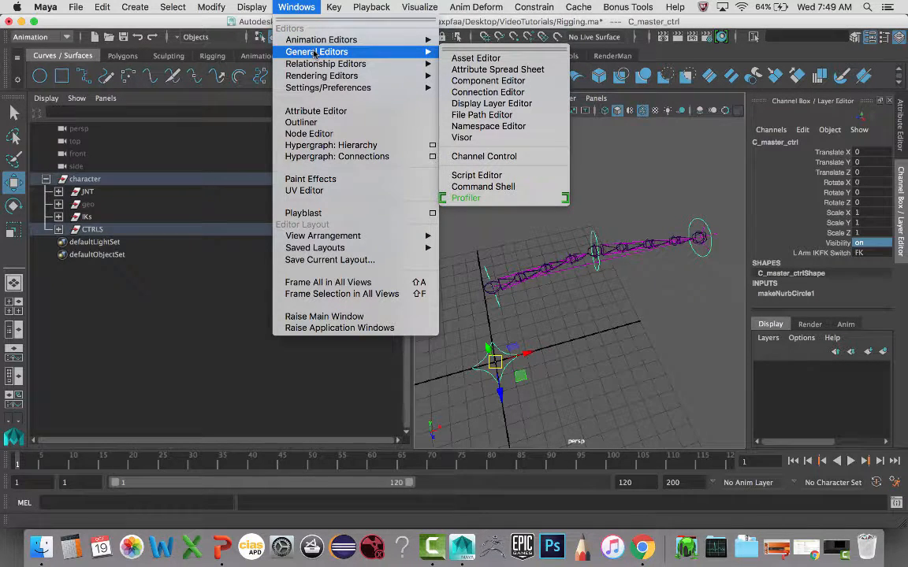
pyautogui.click(477, 92)
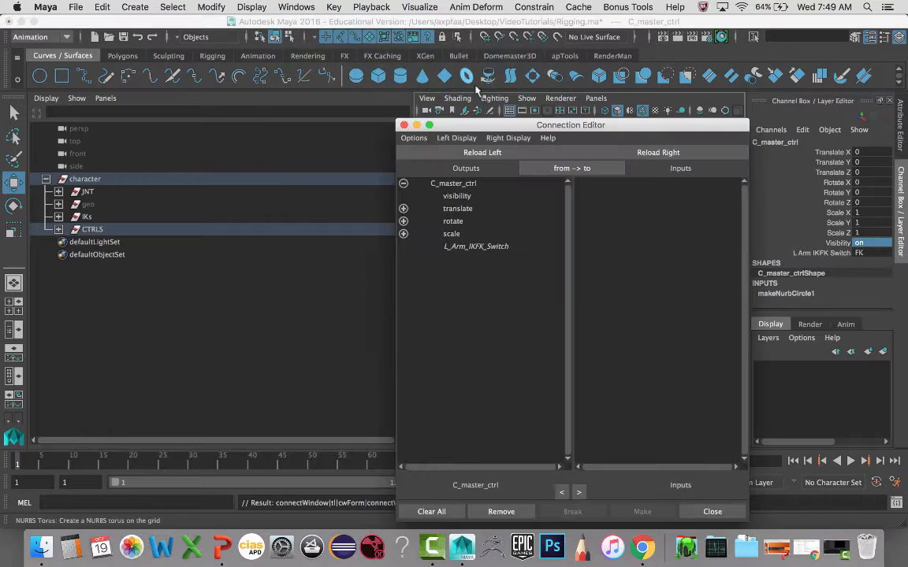
pyautogui.click(487, 247)
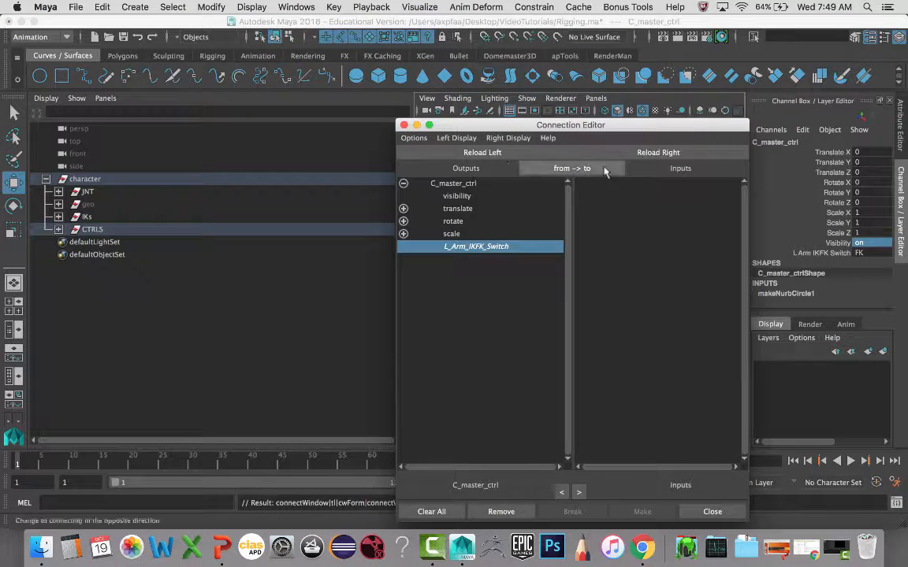
# - Review the switch's IK and FK options, and toggle L_shoulder_ctrl's Visibility off and back on for comparison
pyautogui.click(866, 253)
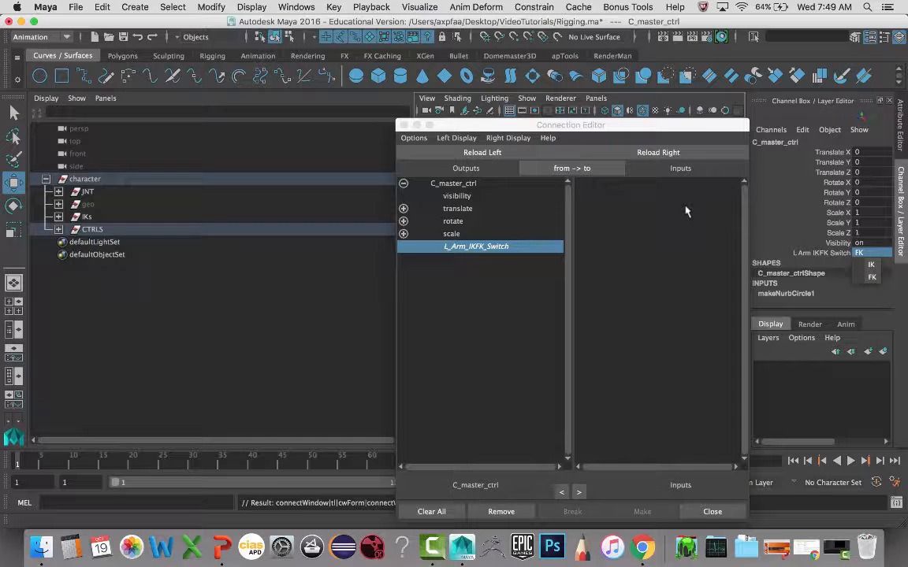
pyautogui.moveTo(568, 129); pyautogui.dragTo(291, 197)
pyautogui.click(490, 270)
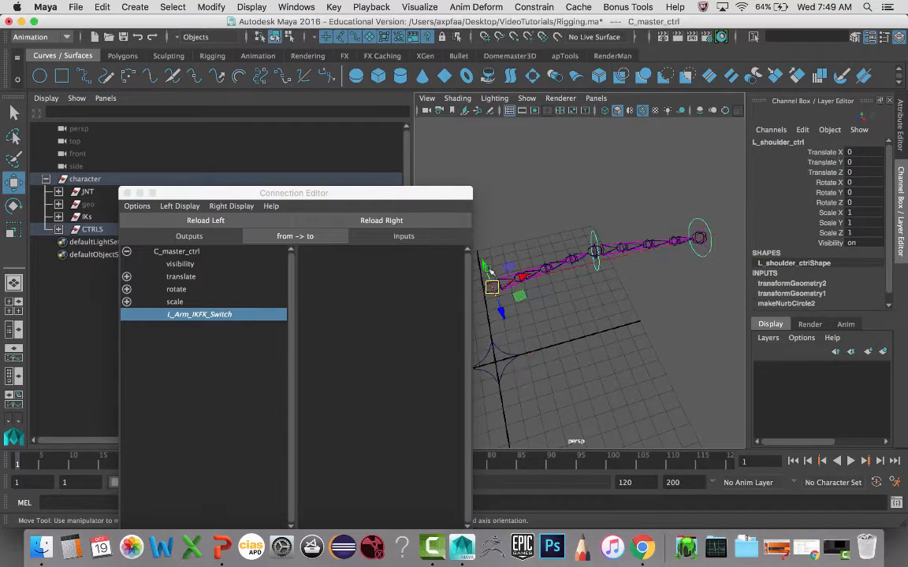
pyautogui.click(852, 243)
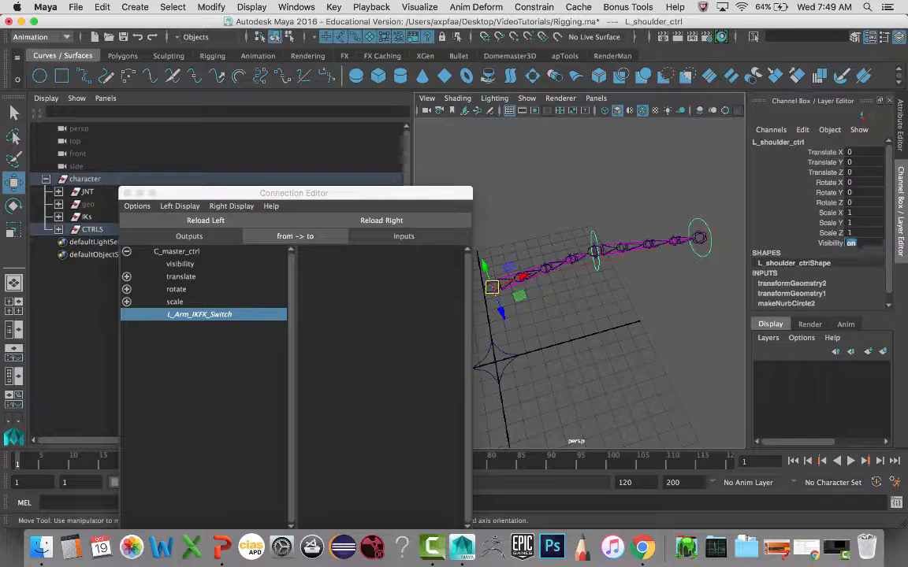
pyautogui.press('Return')
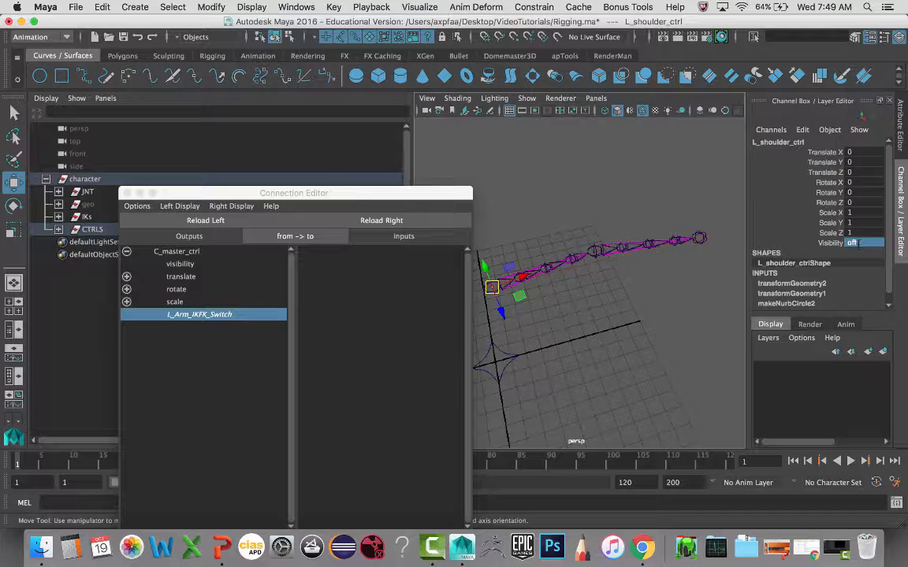
pyautogui.write('1')
pyautogui.press('Return')
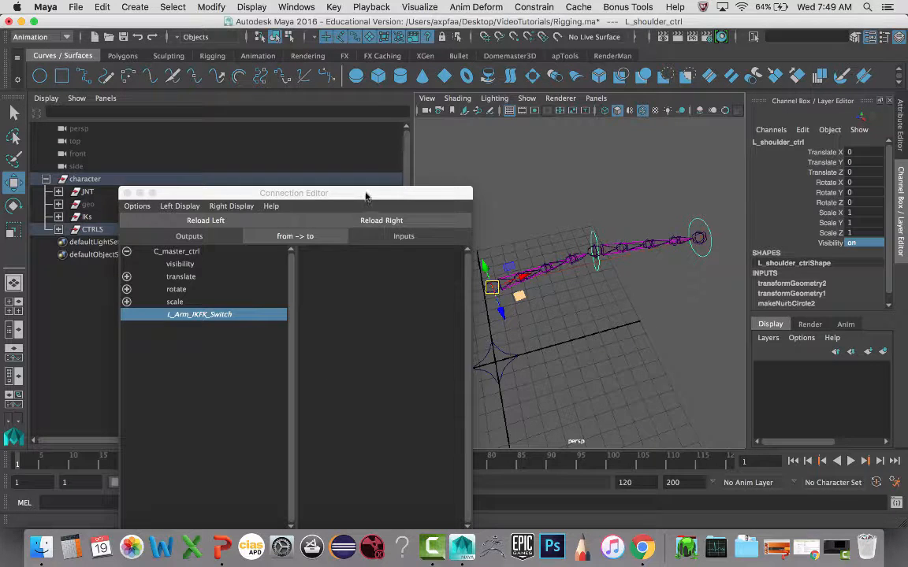
# - Load L_shoulder_ctrl as the target in the Connection Editor and connect L_Arm_IKFK_Switch to its visibility
pyautogui.moveTo(329, 192); pyautogui.dragTo(323, 113)
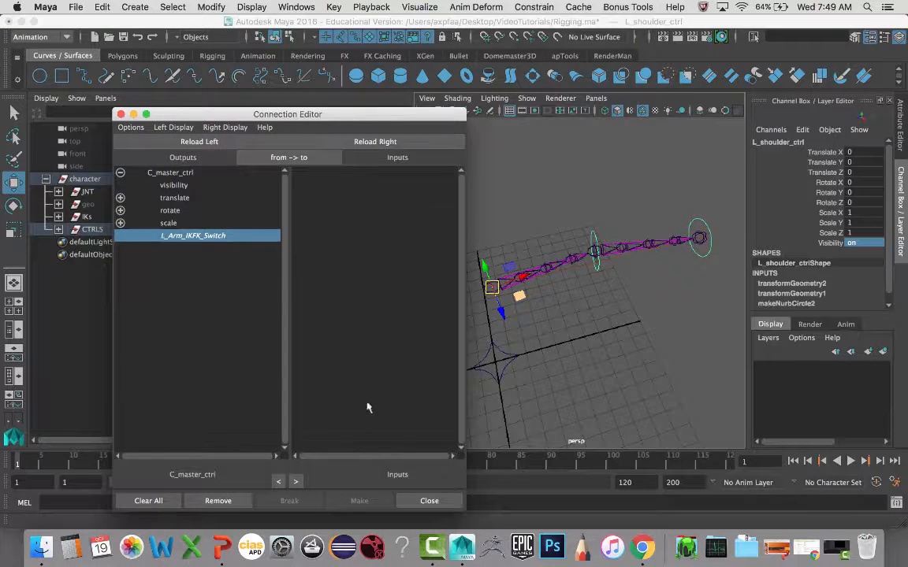
pyautogui.click(350, 142)
pyautogui.click(350, 186)
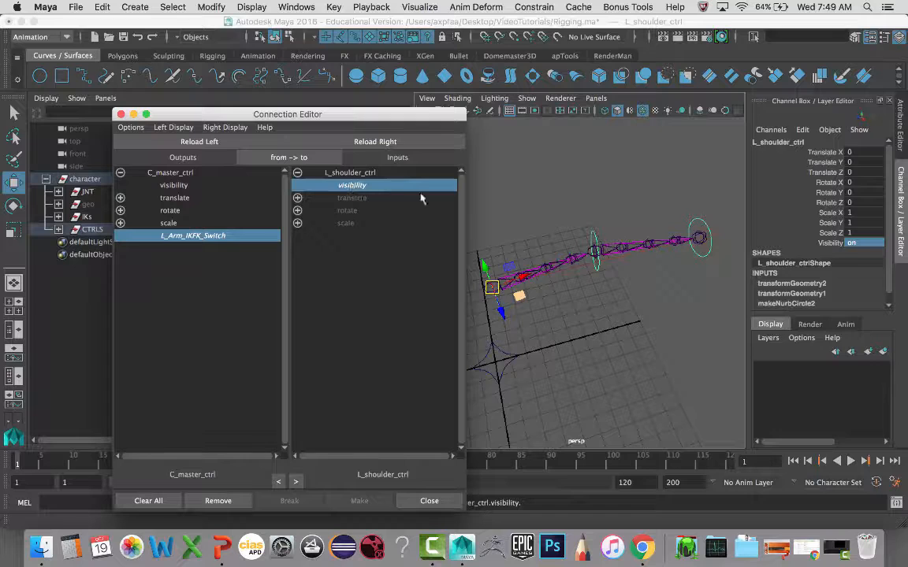
# - Test the visibility connection by setting L Arm IKFK Switch on C_master_ctrl to IK and back to FK
pyautogui.click(502, 355)
pyautogui.click(870, 254)
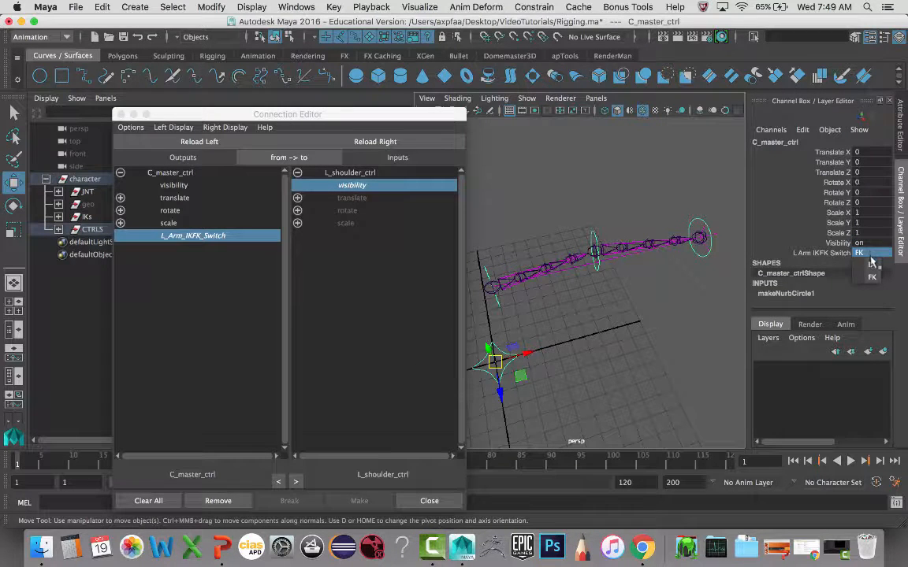
pyautogui.click(871, 265)
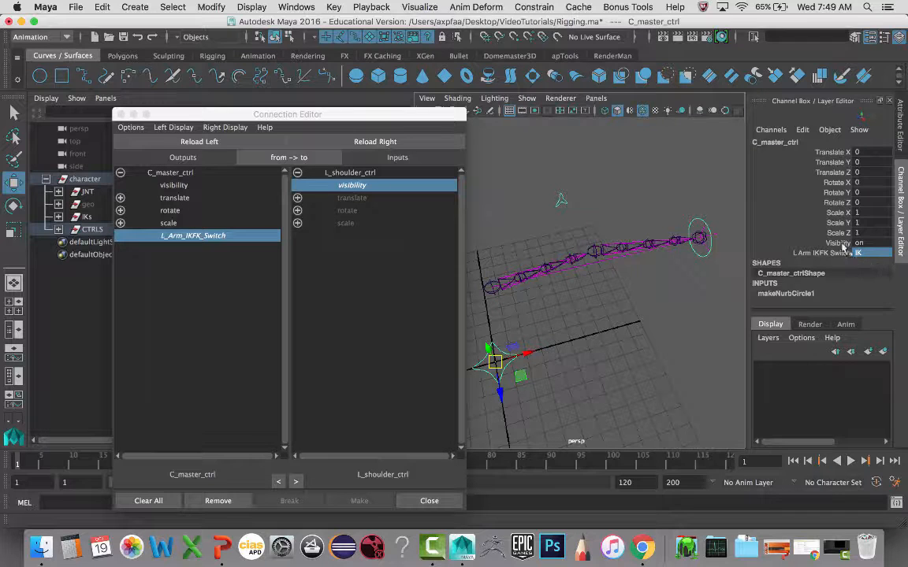
pyautogui.click(881, 253)
pyautogui.click(872, 277)
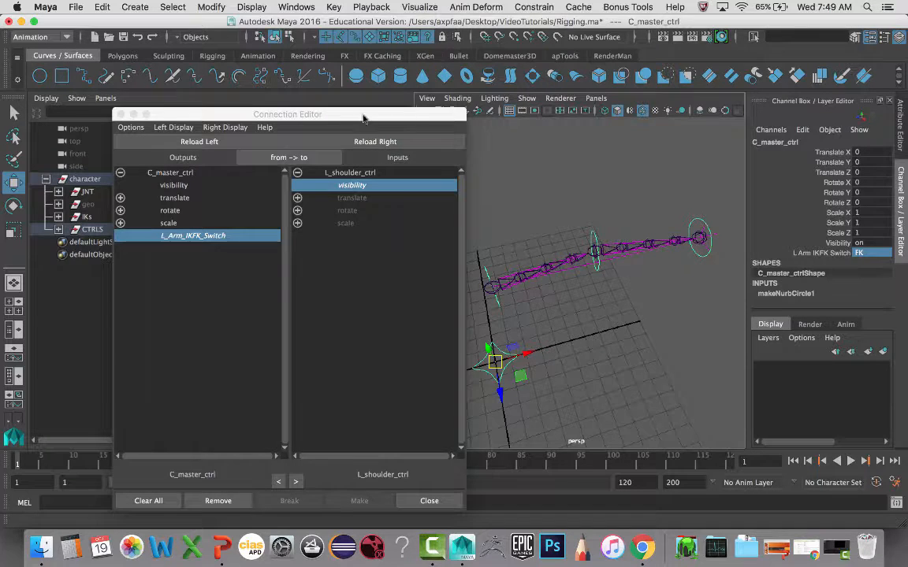
pyautogui.moveTo(327, 115); pyautogui.dragTo(415, 237)
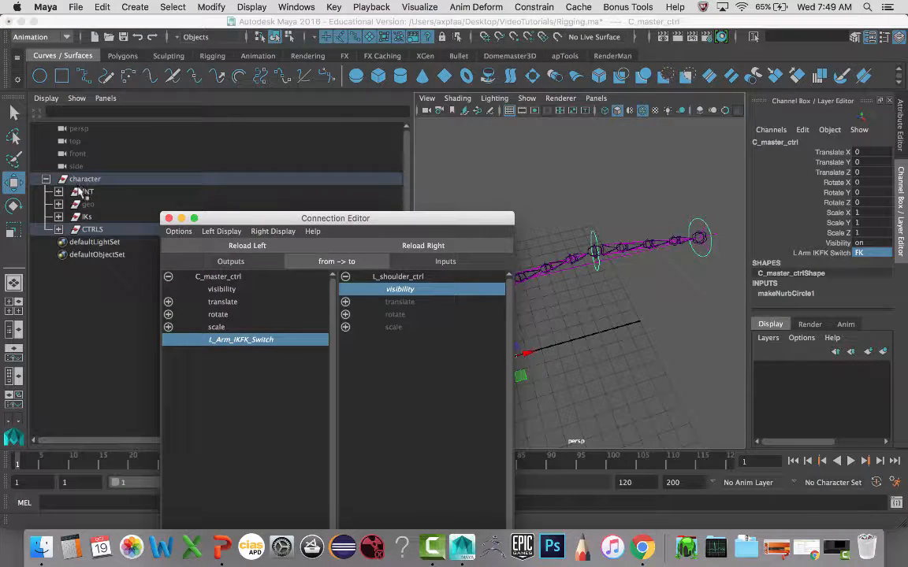
# - Load L_Shoulder_animation_FK_JNT as the target in the Connection Editor, connect L_Arm_IKFK_Switch to its visibility, and minimize the editor
pyautogui.click(58, 193)
pyautogui.click(136, 230)
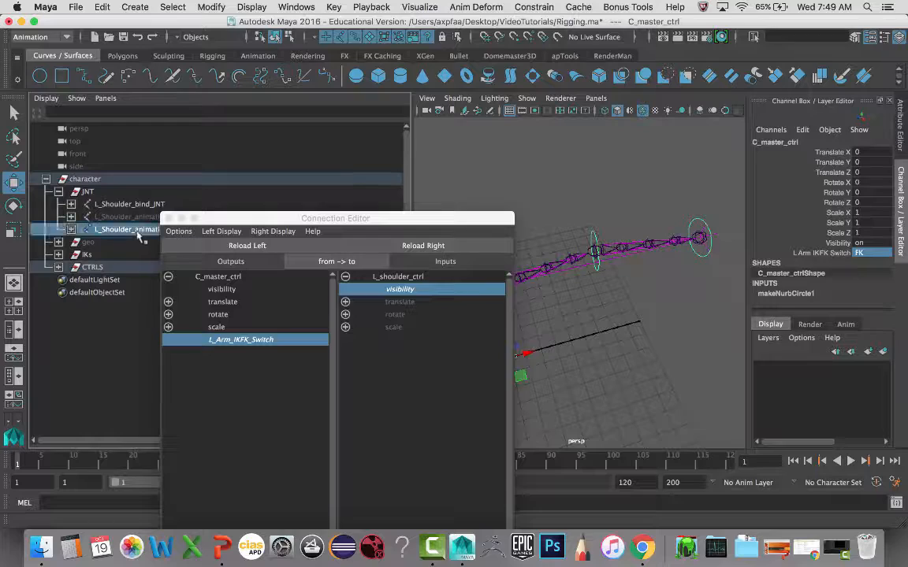
pyautogui.moveTo(296, 214); pyautogui.dragTo(395, 126)
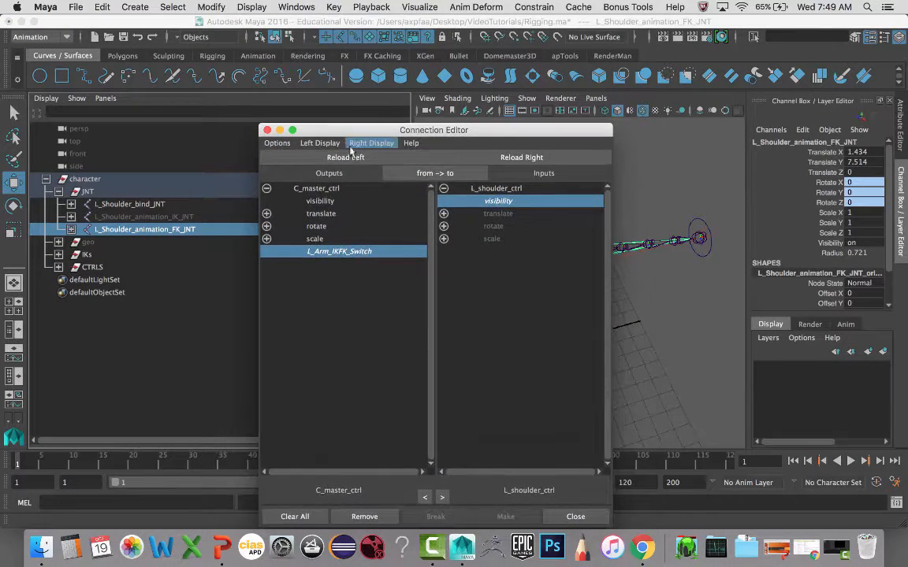
pyautogui.click(541, 156)
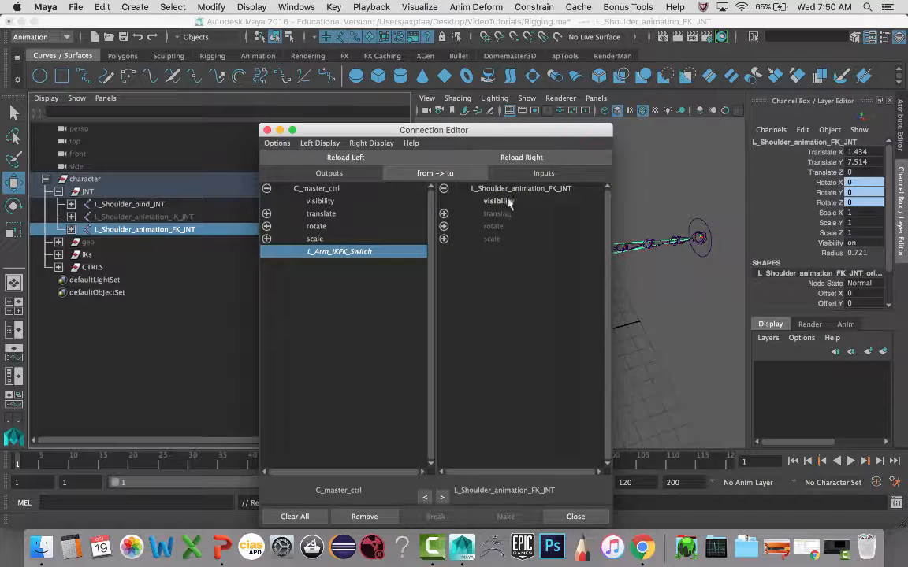
pyautogui.click(509, 202)
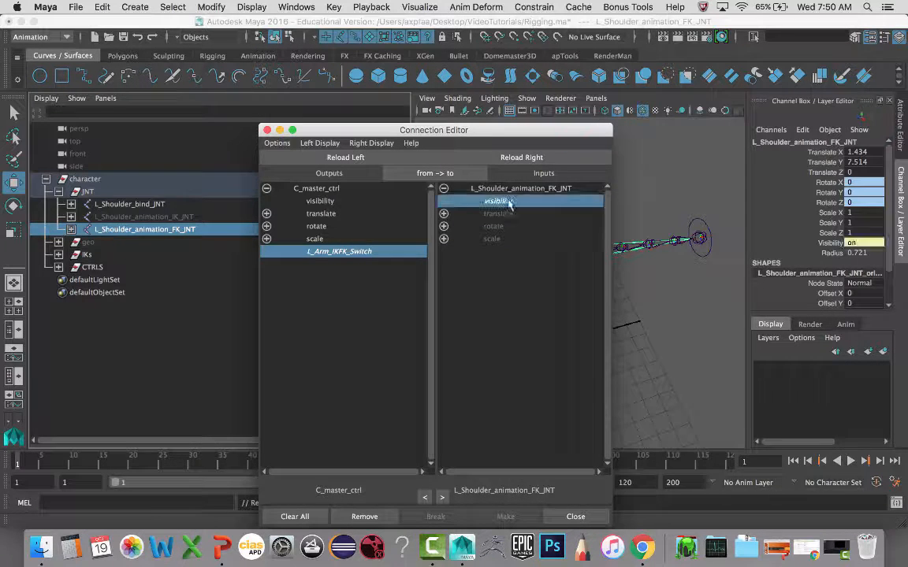
pyautogui.click(281, 130)
# - Test the joint and control visibility by switching L Arm IKFK Switch on C_master_ctrl to IK, back to FK, and to IK again
pyautogui.click(501, 365)
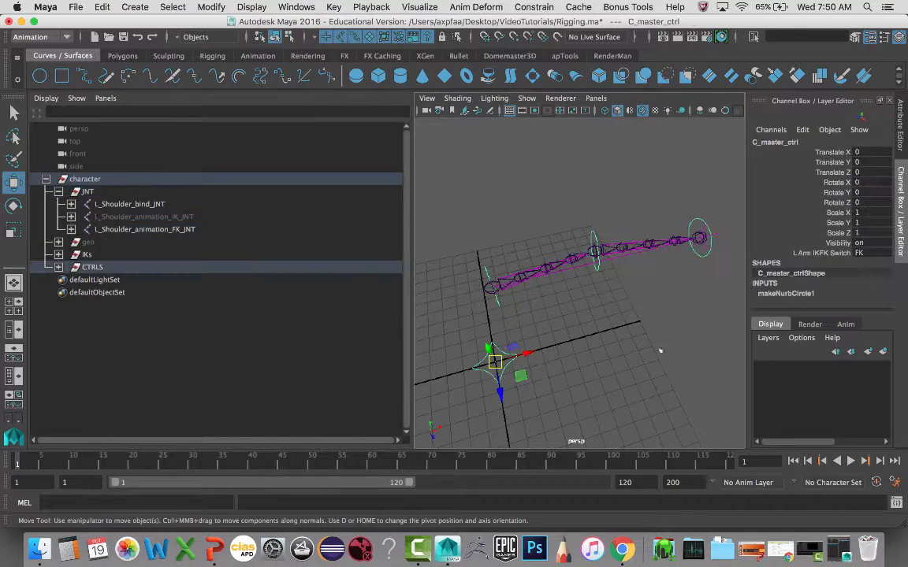
pyautogui.click(866, 254)
pyautogui.click(870, 260)
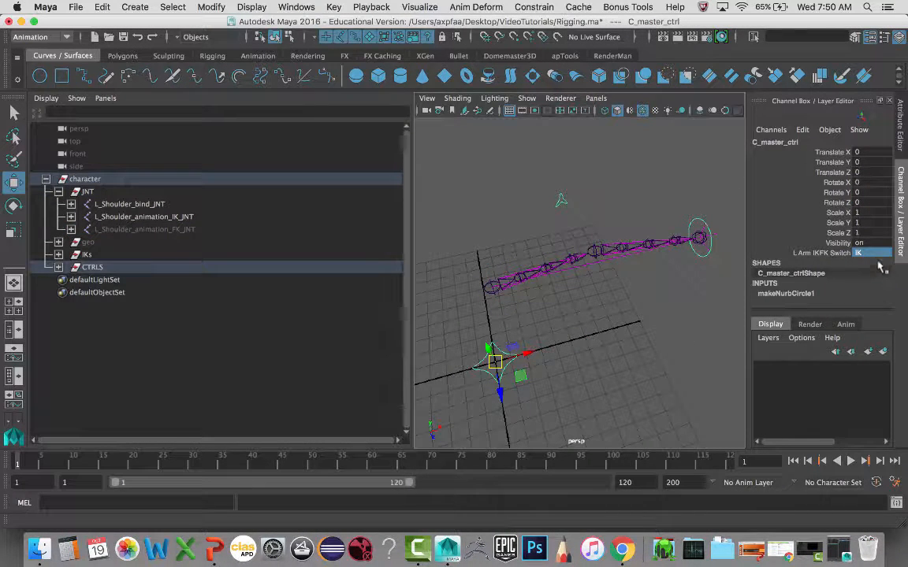
pyautogui.click(869, 255)
pyautogui.click(870, 278)
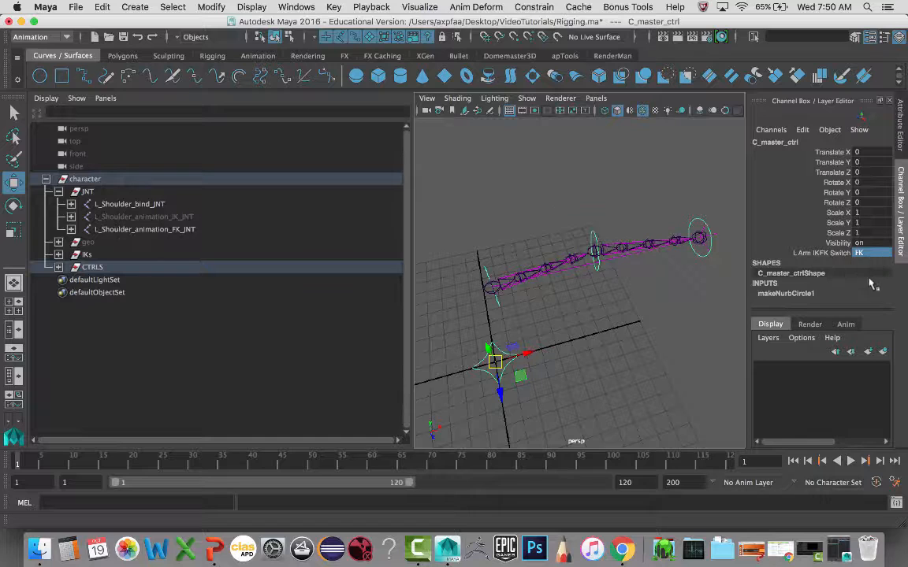
pyautogui.click(864, 255)
pyautogui.click(871, 265)
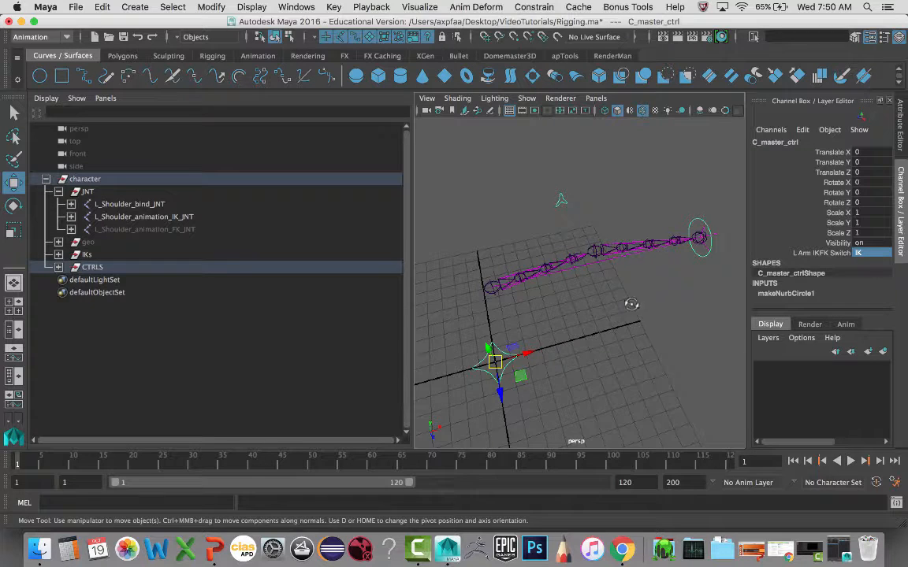
# - Test the IK arm by moving L_wrist_IK_ctrl inward and down twice, undoing each move
pyautogui.keyDown('alt'); pyautogui.moveTo(631, 304); pyautogui.dragTo(594, 296); pyautogui.keyUp('alt')
pyautogui.keyDown('alt'); pyautogui.moveTo(593, 297); pyautogui.dragTo(602, 300, button='middle'); pyautogui.keyUp('alt')
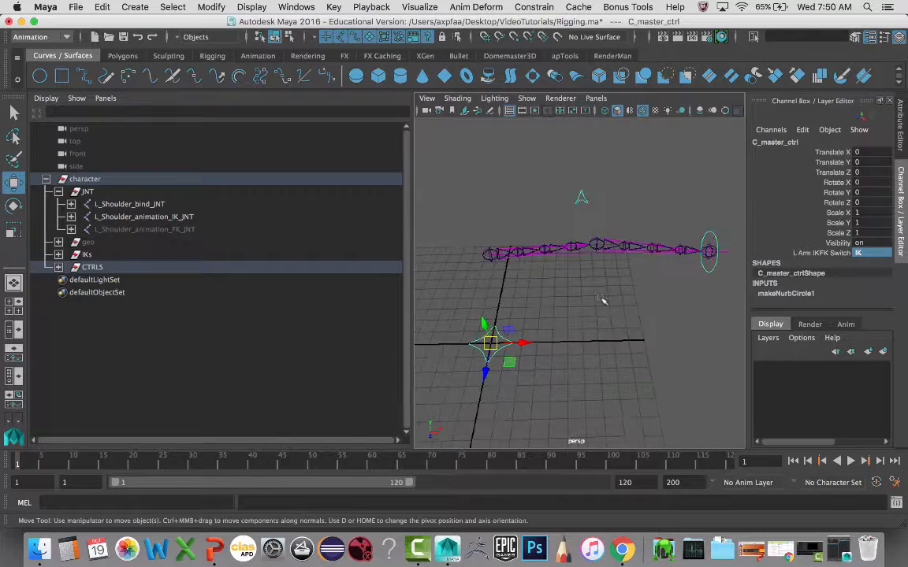
pyautogui.click(703, 267)
pyautogui.moveTo(708, 252); pyautogui.dragTo(646, 293)
pyautogui.press('z')
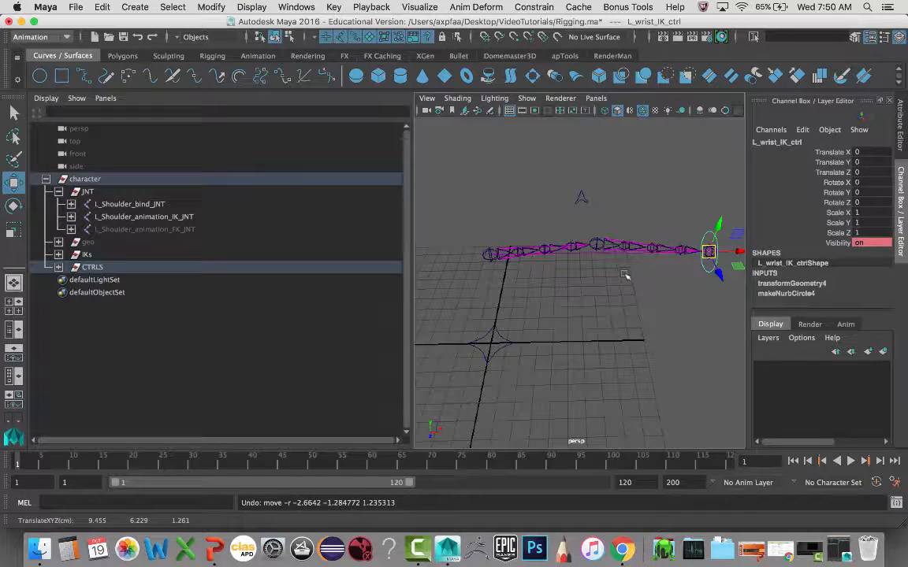
pyautogui.moveTo(708, 253); pyautogui.dragTo(577, 319)
pyautogui.press('z')
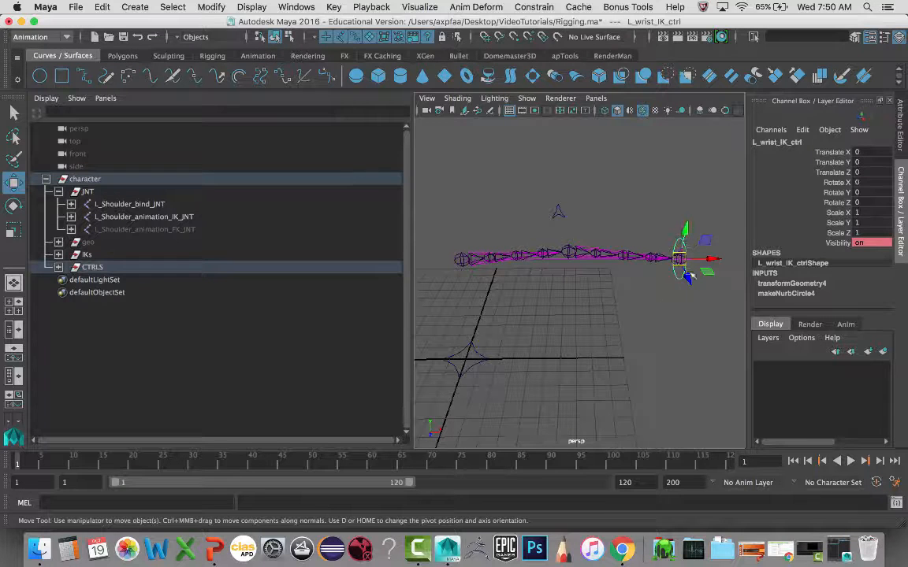
pyautogui.keyDown('alt'); pyautogui.moveTo(533, 345); pyautogui.dragTo(522, 332); pyautogui.keyUp('alt')
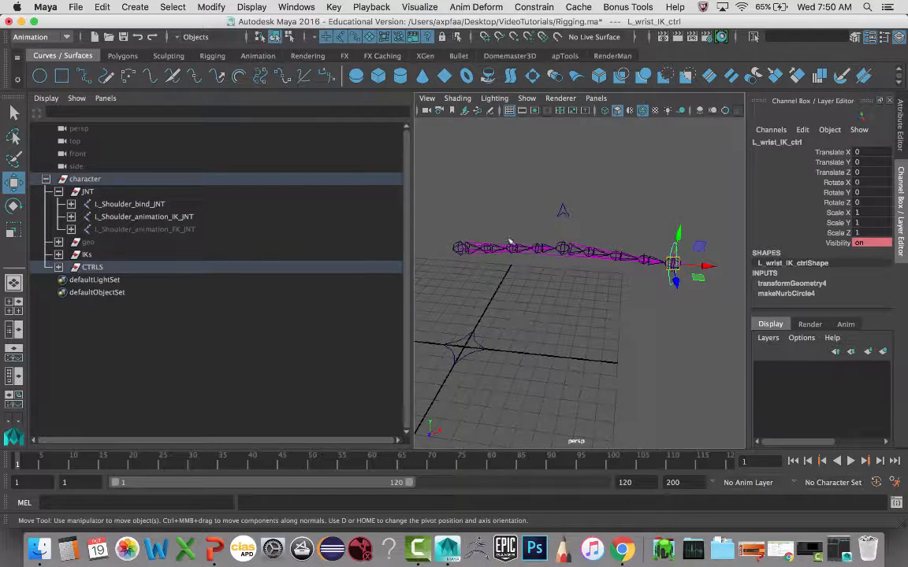